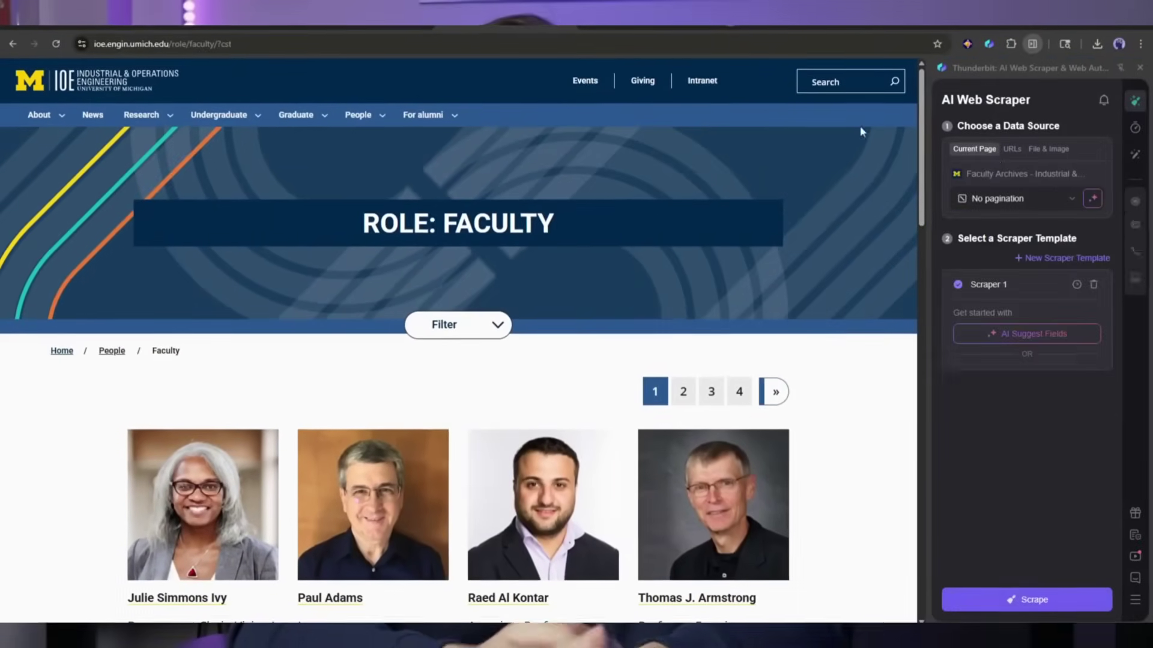
# - Auto-detect the faculty listing's pagination with the sparkle button beside 'No pagination'
pyautogui.click(1099, 193)
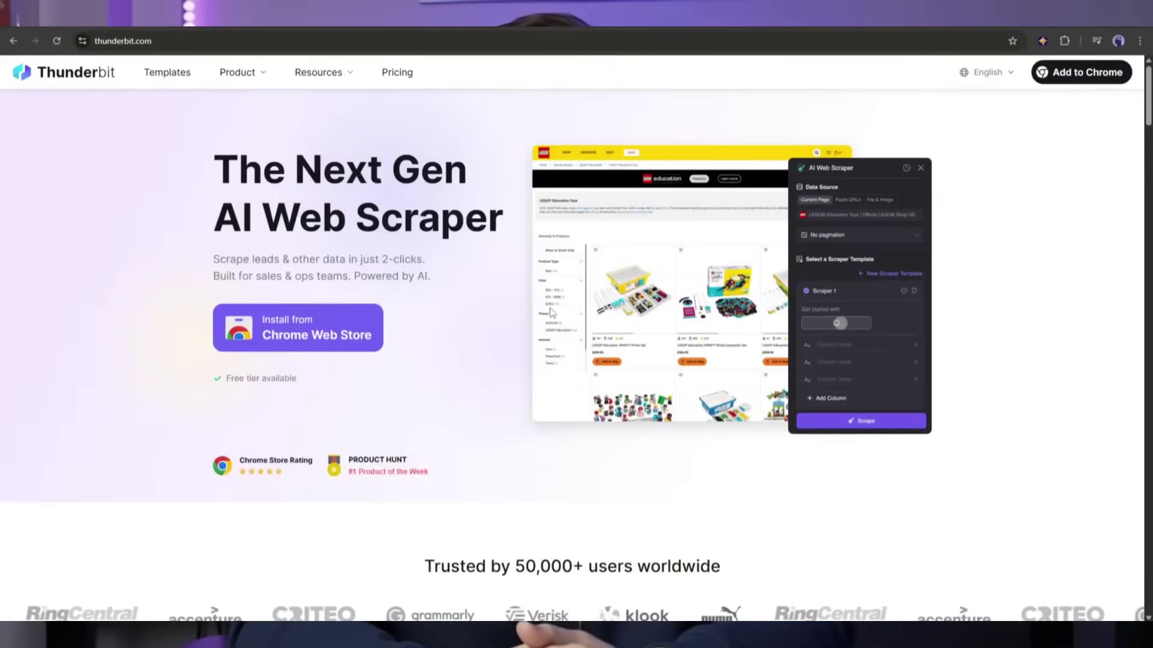
# - Add the Thunderbit extension from its Chrome Web Store listing and start signing up for an account
pyautogui.click(299, 338)
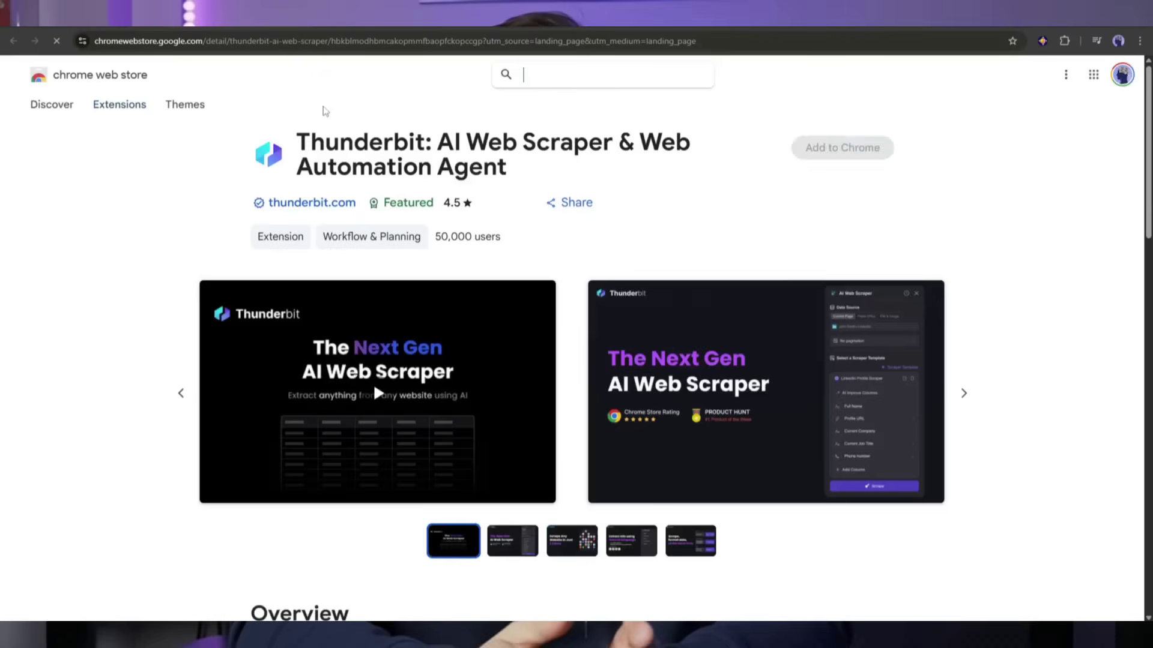
pyautogui.click(845, 150)
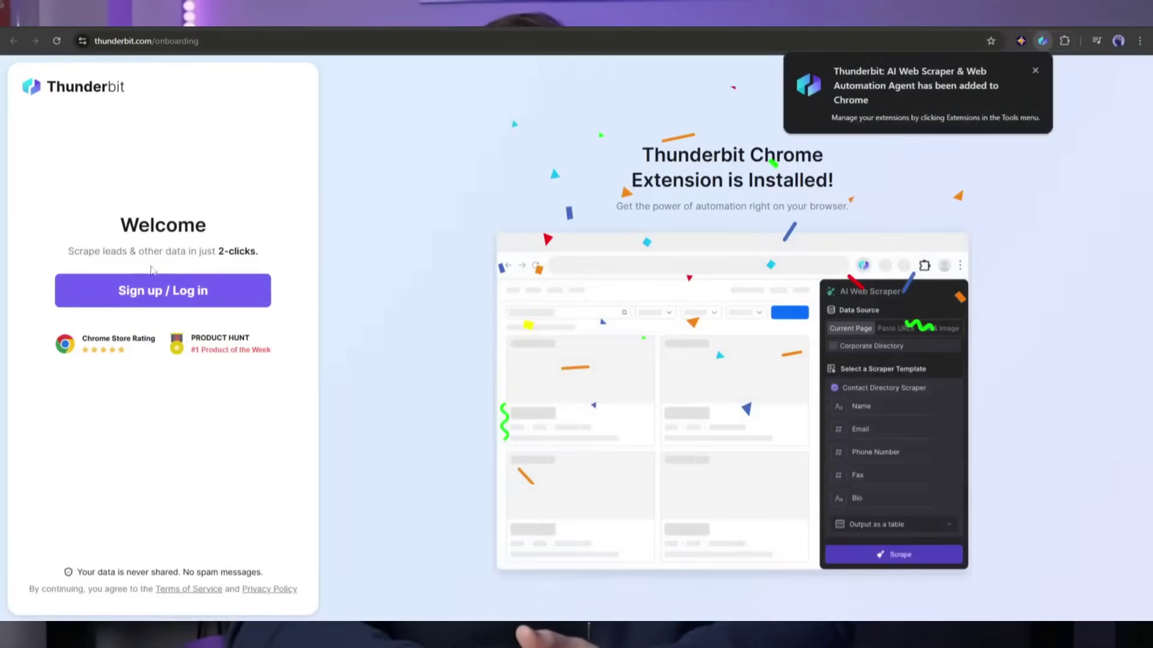
pyautogui.click(155, 288)
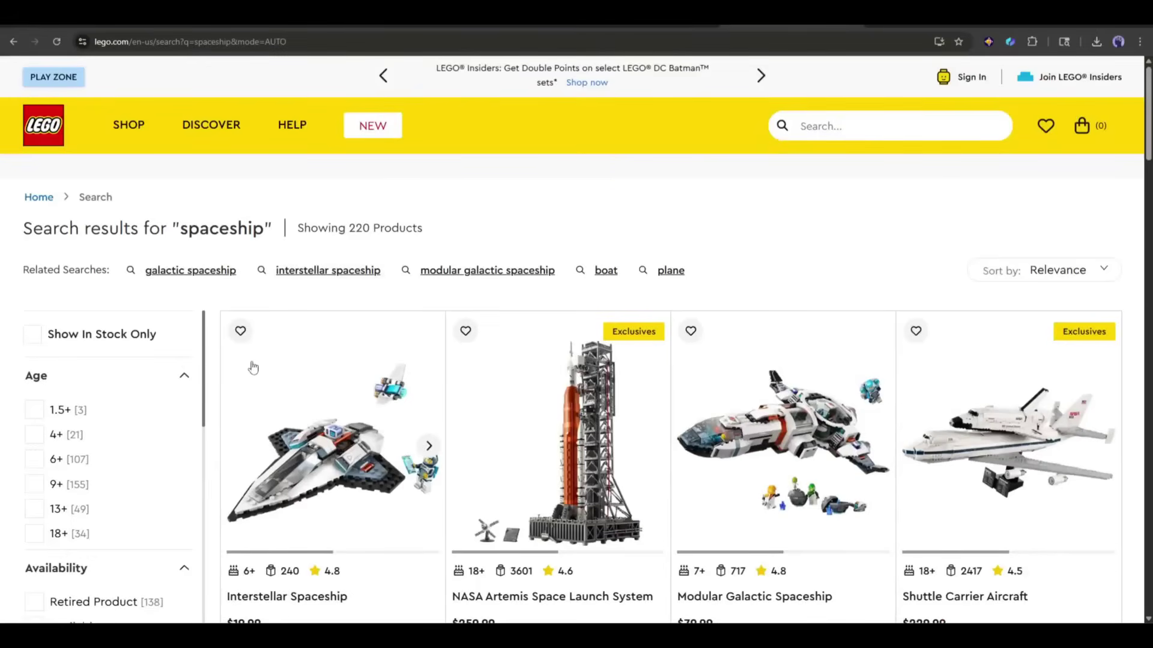
pyautogui.scroll(-2, 252, 366)
pyautogui.scroll(-3, 406, 387)
pyautogui.scroll(-3, 566, 415)
pyautogui.scroll(4, 565, 415)
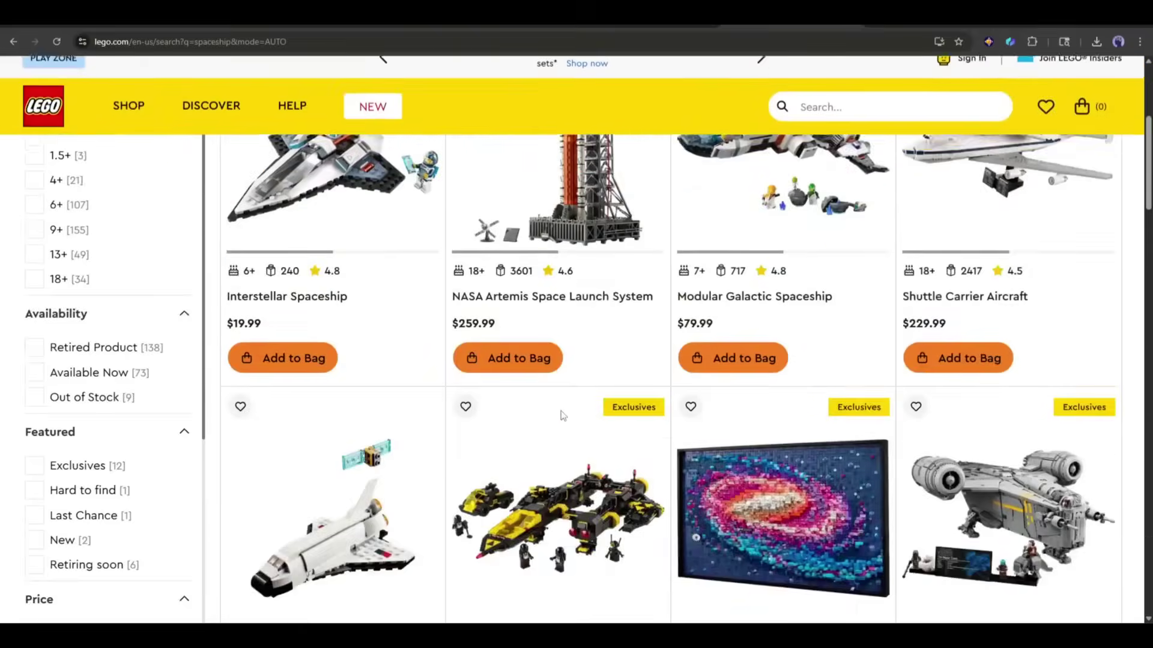
pyautogui.scroll(4, 561, 412)
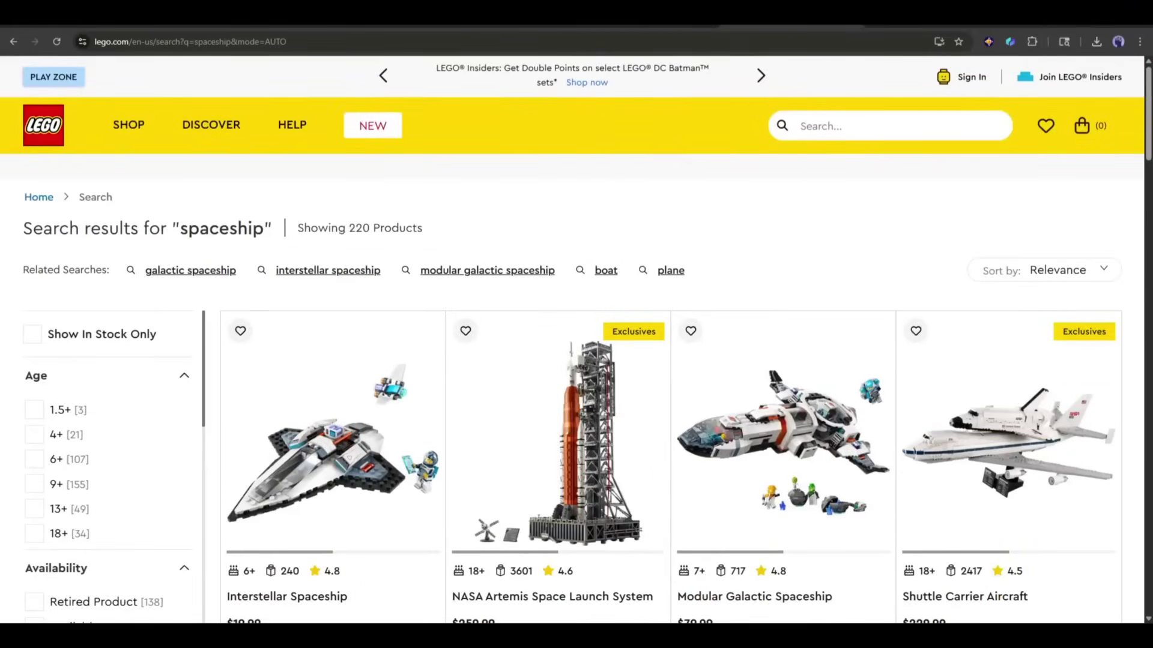
# - Point the scraper at the current LEGO results page, reviewing URLs and File & Image sources, with 'No pagination'
pyautogui.click(1009, 42)
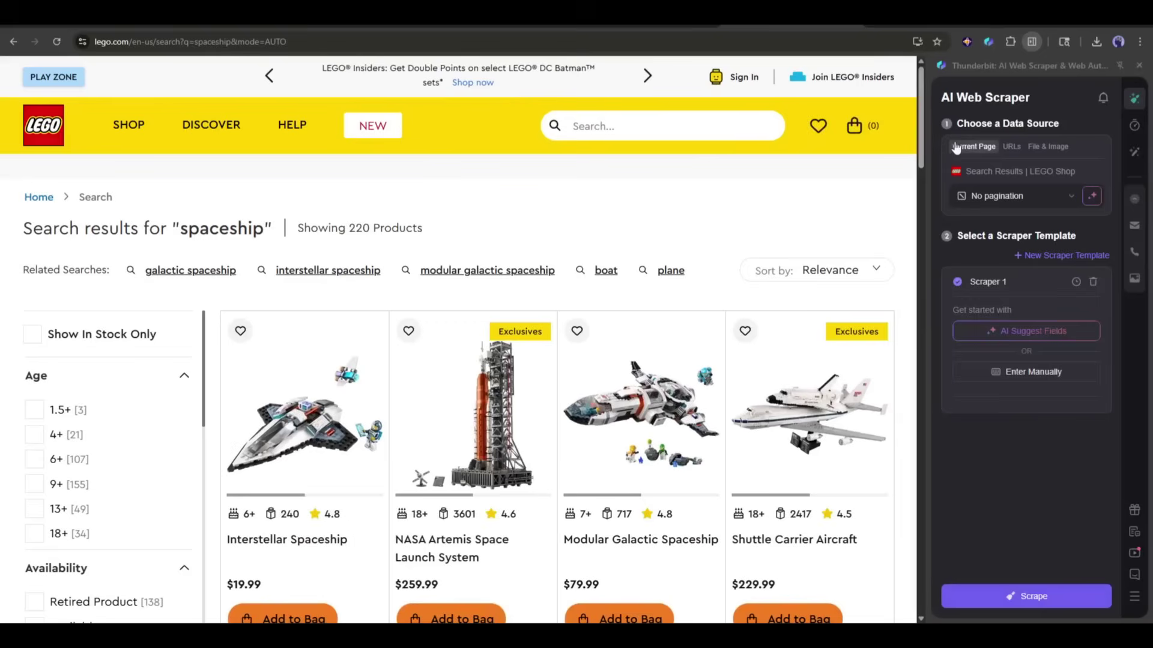
pyautogui.click(1000, 149)
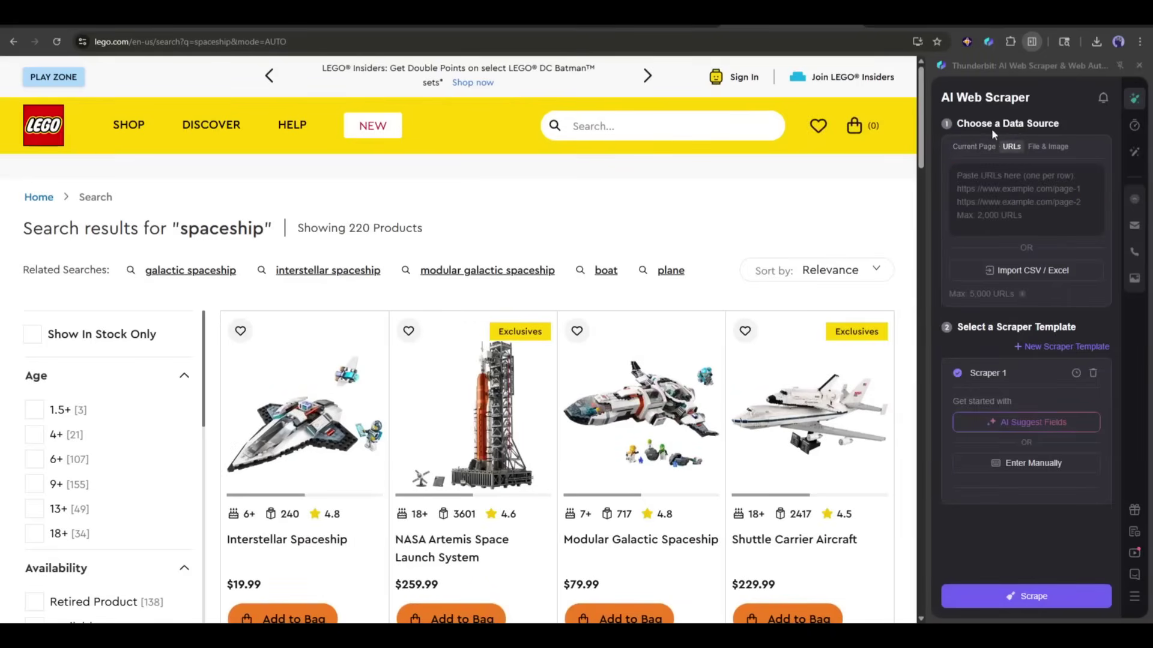
pyautogui.click(1034, 149)
pyautogui.click(966, 149)
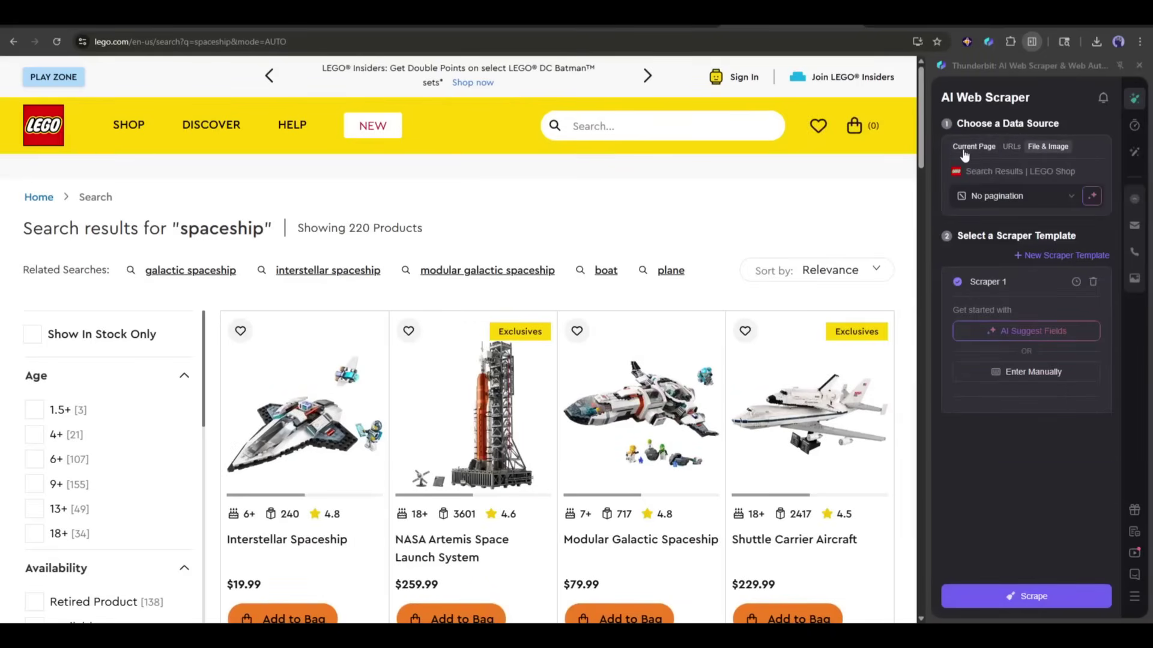
pyautogui.click(1000, 198)
pyautogui.click(994, 200)
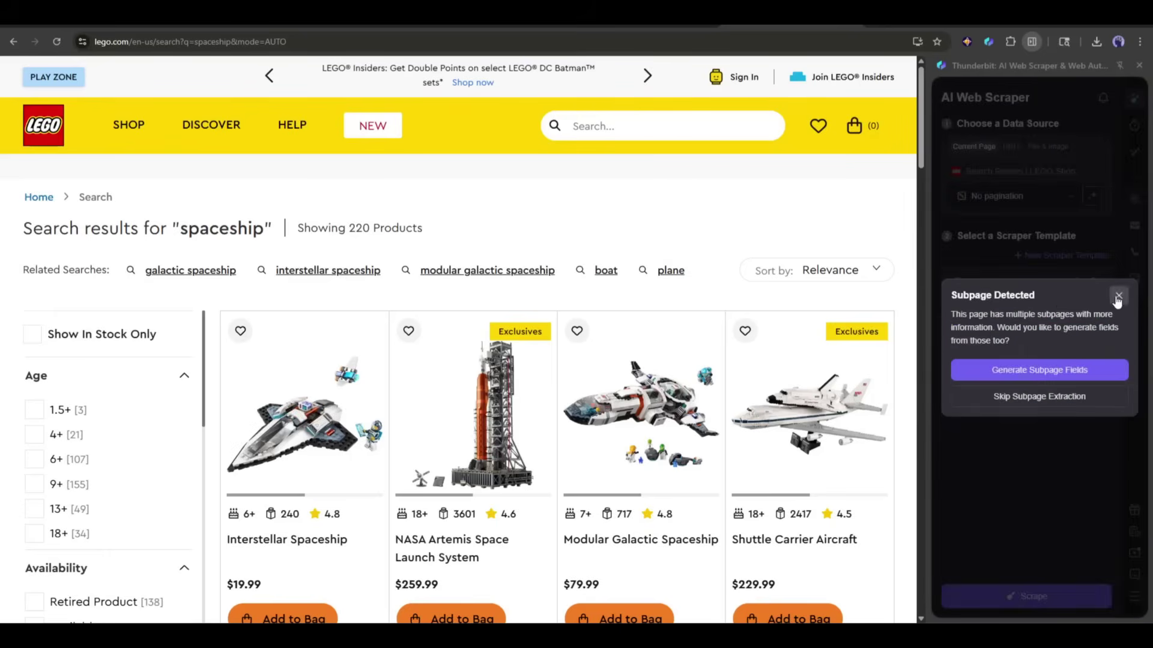
# - Dismiss the Subpage Detected suggestion and run the scrape on the LEGO spaceship results
pyautogui.click(1117, 297)
pyautogui.scroll(-2, 1017, 347)
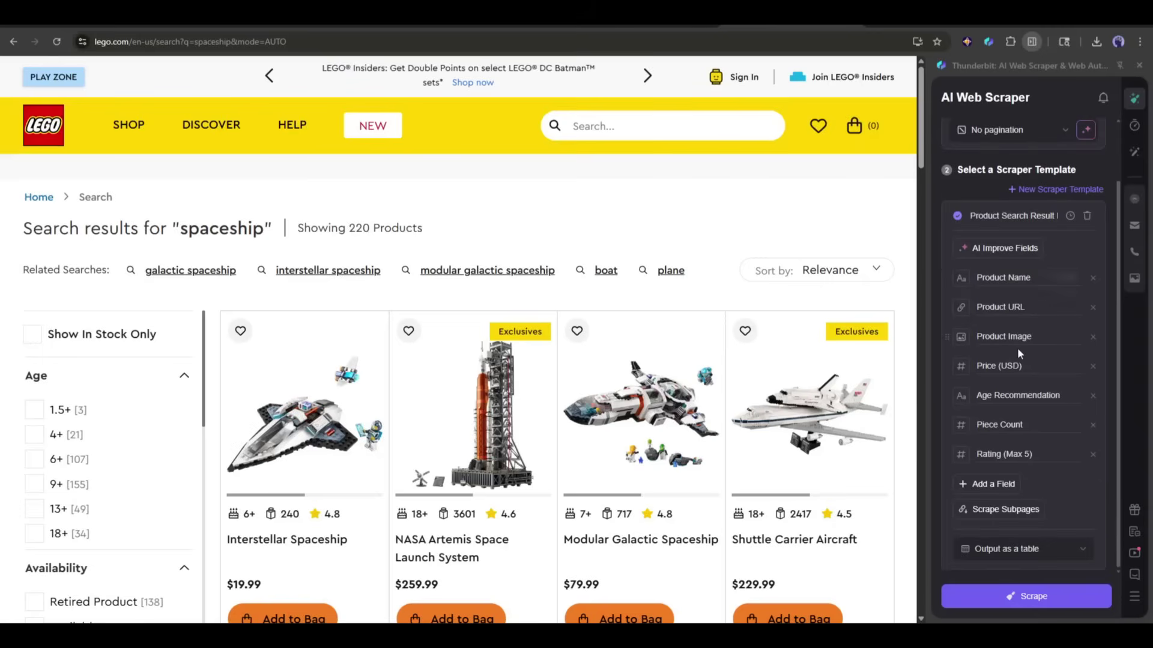
pyautogui.scroll(2, 1022, 350)
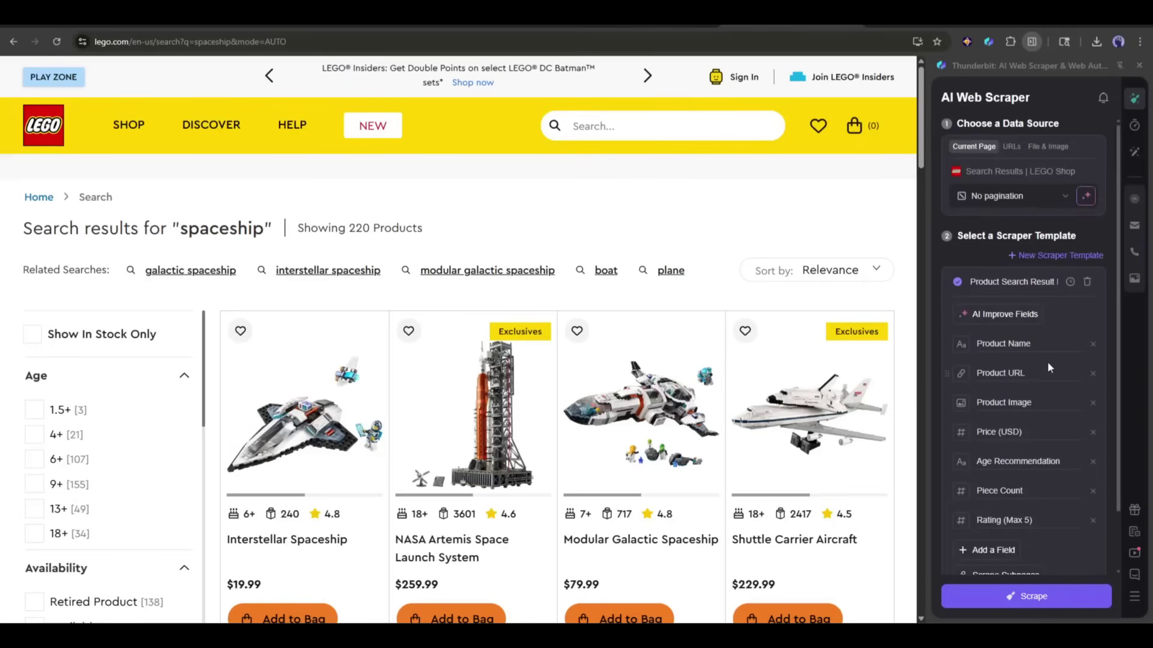
pyautogui.scroll(-2, 1048, 361)
pyautogui.scroll(2, 1035, 366)
pyautogui.scroll(-2, 1022, 275)
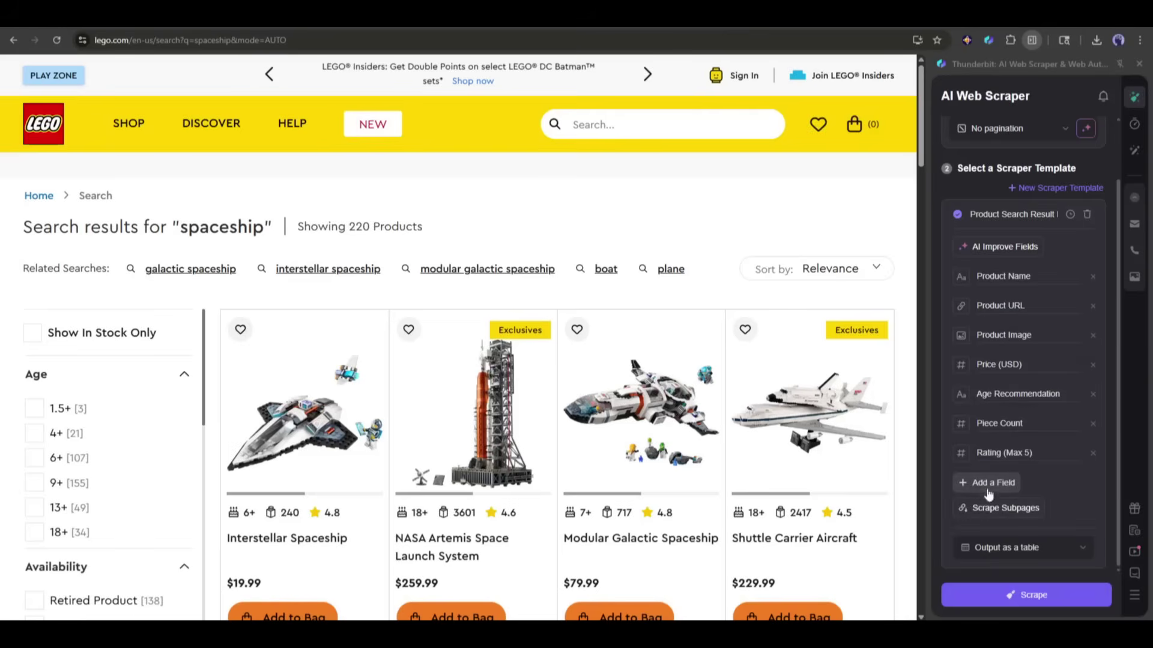
pyautogui.click(1019, 604)
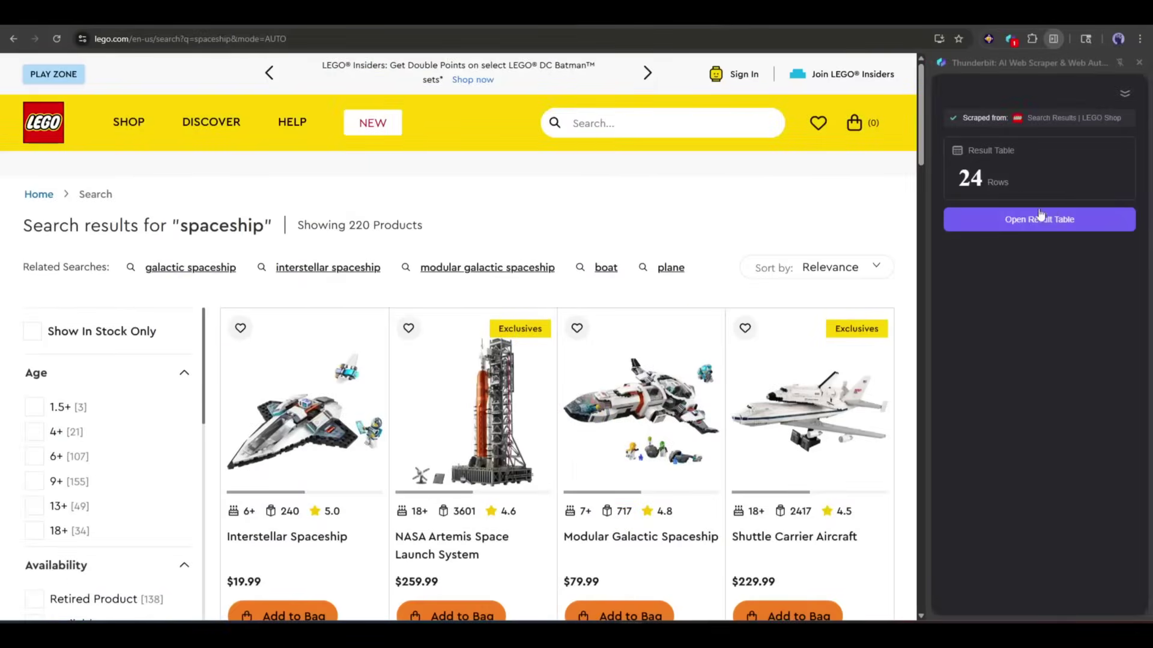
# - Browse both pages of the 24-row LEGO table, download it as CSV and view it in a spreadsheet
pyautogui.click(1035, 221)
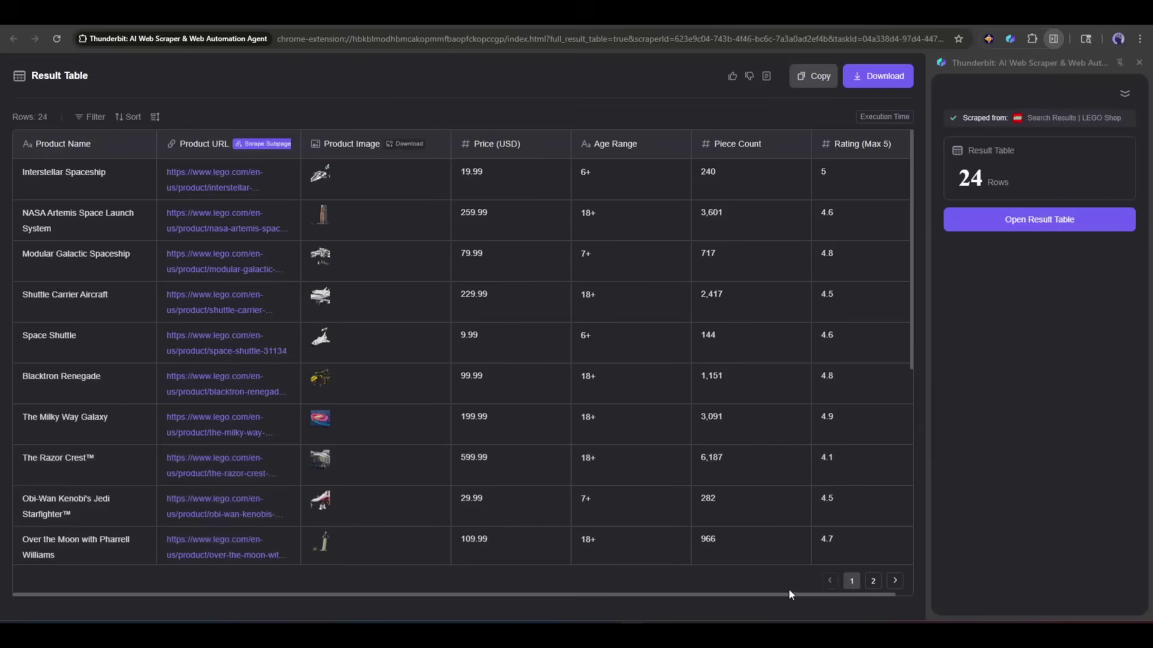
pyautogui.click(872, 581)
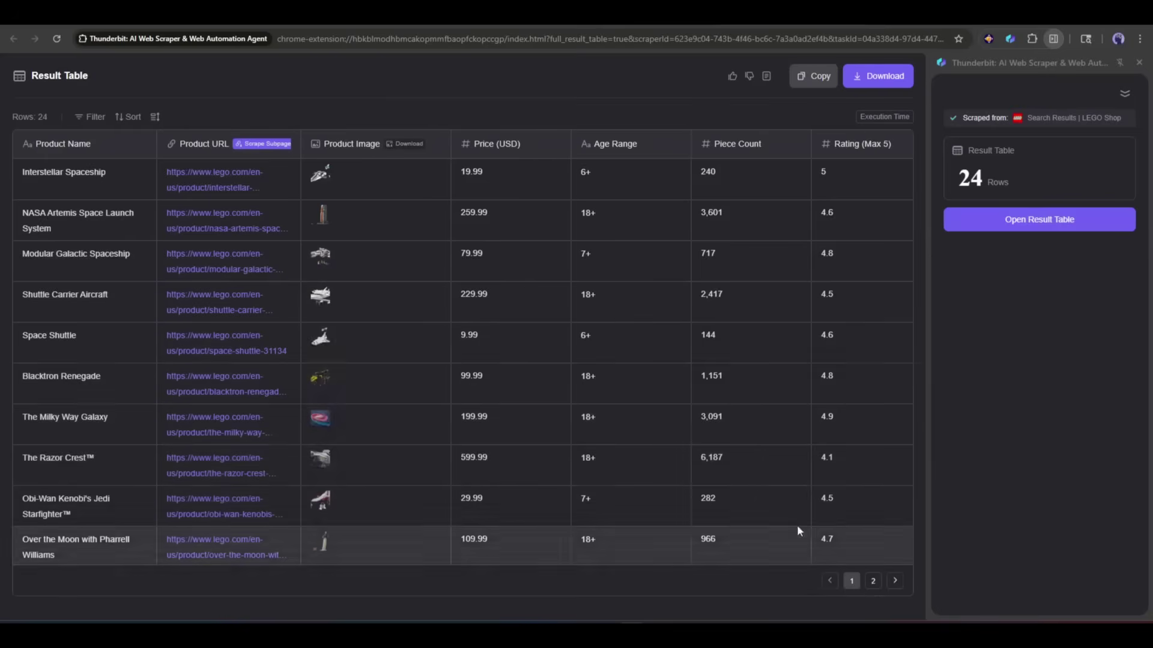
pyautogui.scroll(-5, 631, 405)
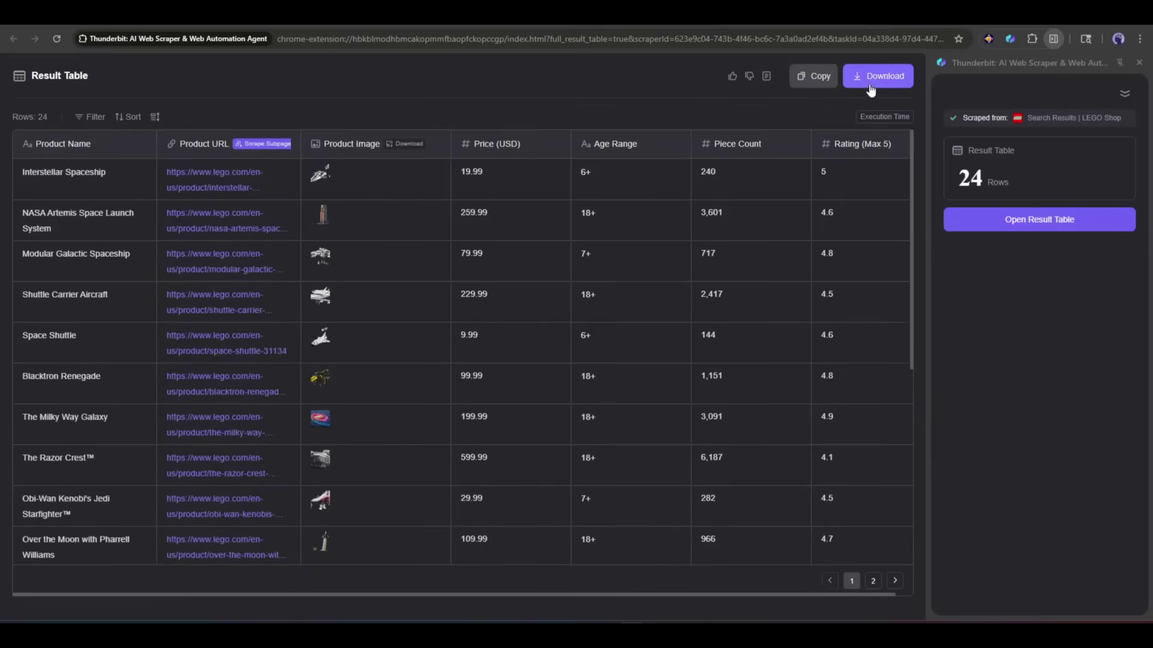
pyautogui.click(870, 82)
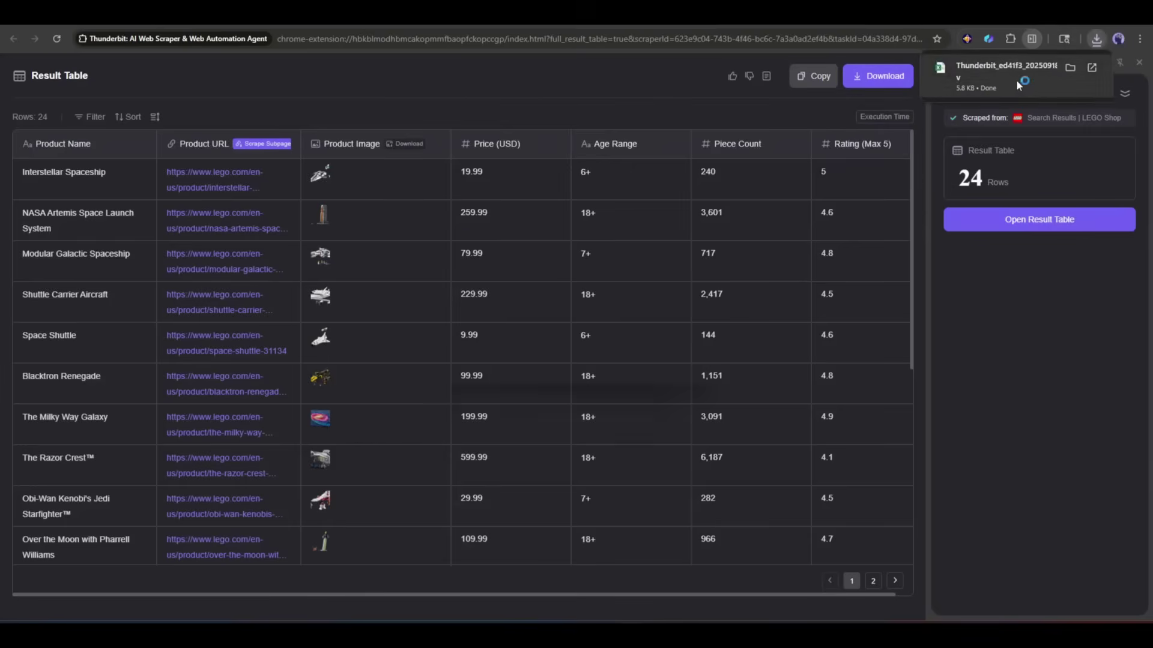
pyautogui.click(1016, 80)
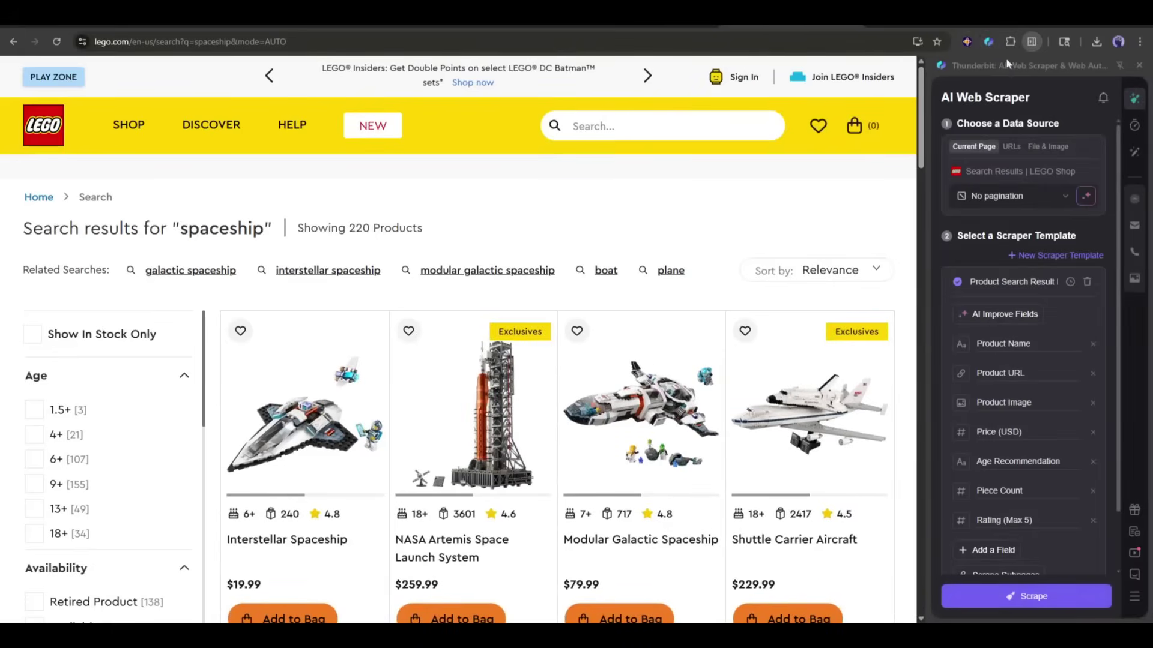
# - Use Click pagination on the results' Next arrow through the last page, then scrape all 10 LEGO pages
pyautogui.click(1025, 200)
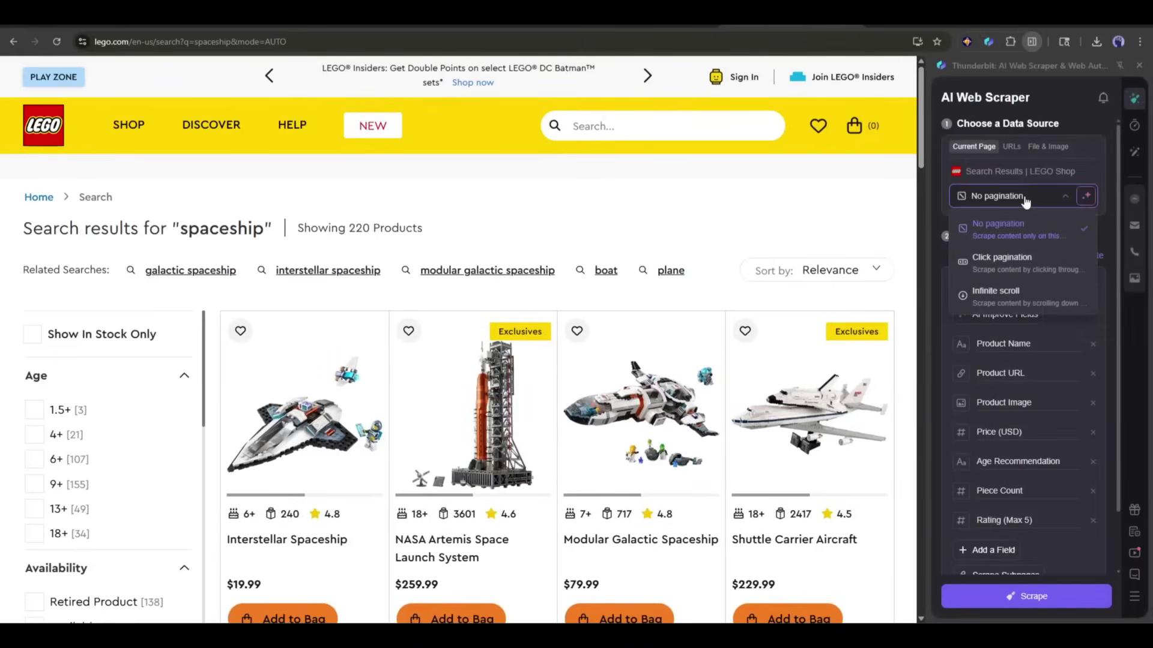
pyautogui.click(1002, 258)
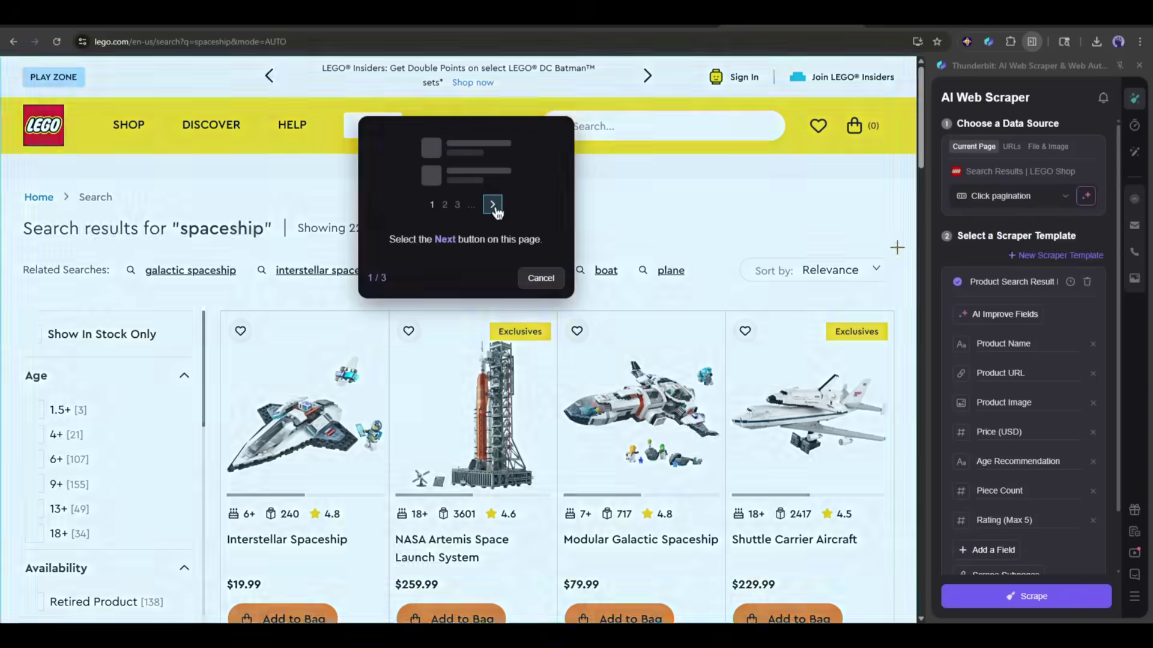
pyautogui.scroll(-5, 486, 554)
pyautogui.scroll(-5, 486, 554)
pyautogui.scroll(-5, 487, 554)
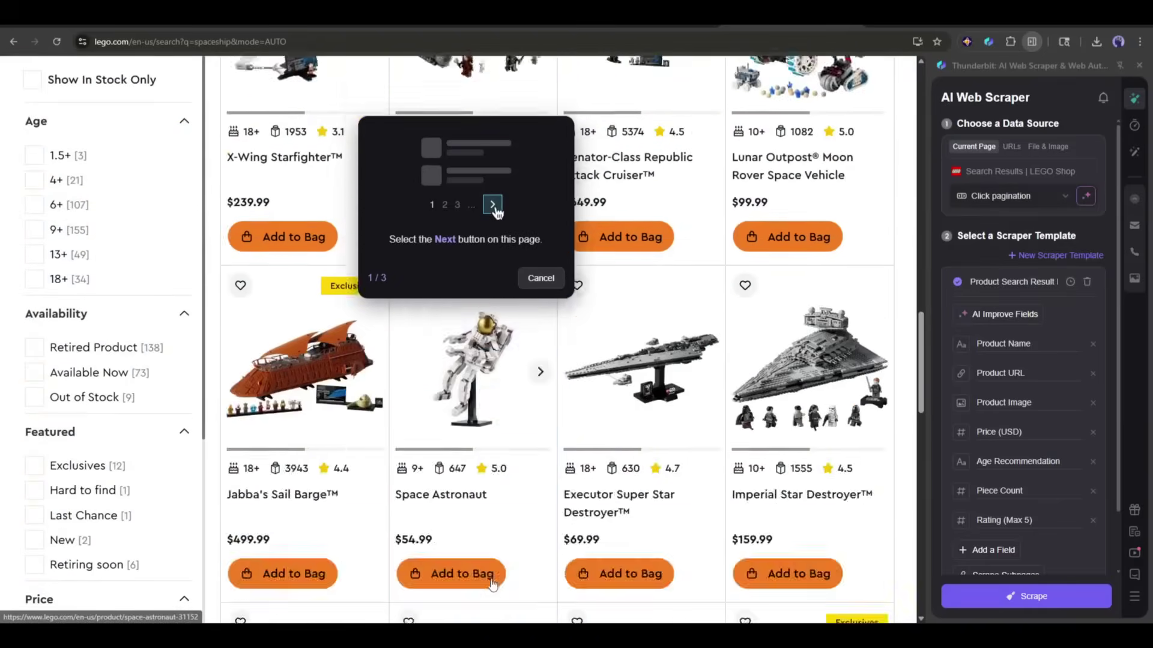
pyautogui.scroll(-5, 490, 574)
pyautogui.click(750, 374)
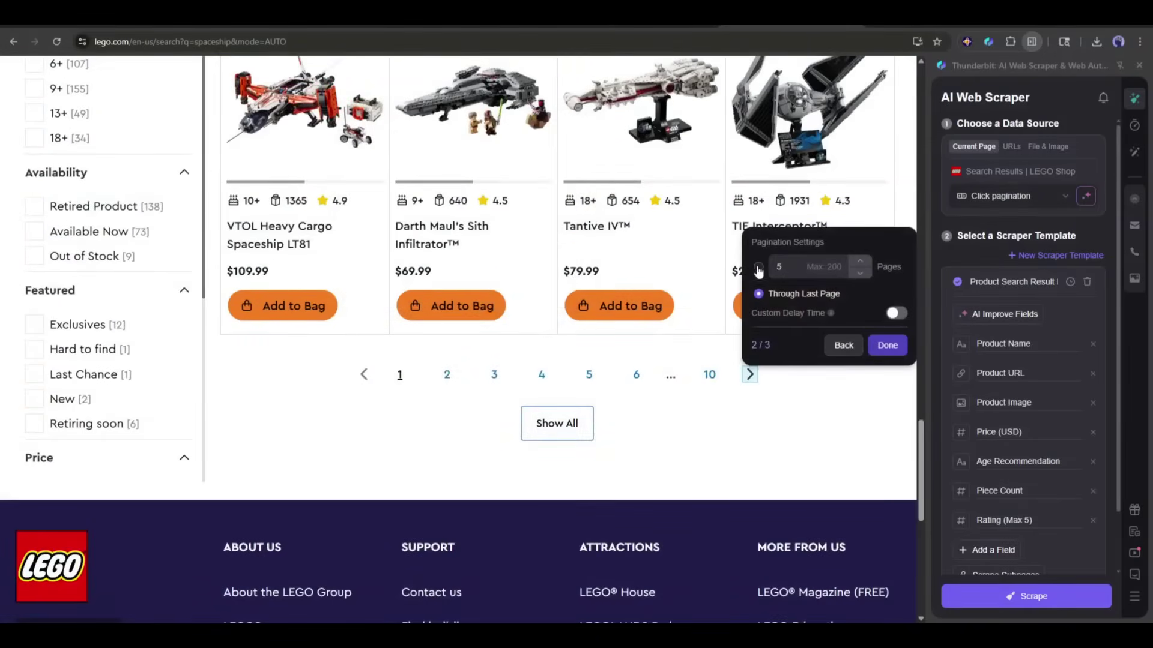
pyautogui.click(887, 346)
pyautogui.scroll(-2, 1054, 360)
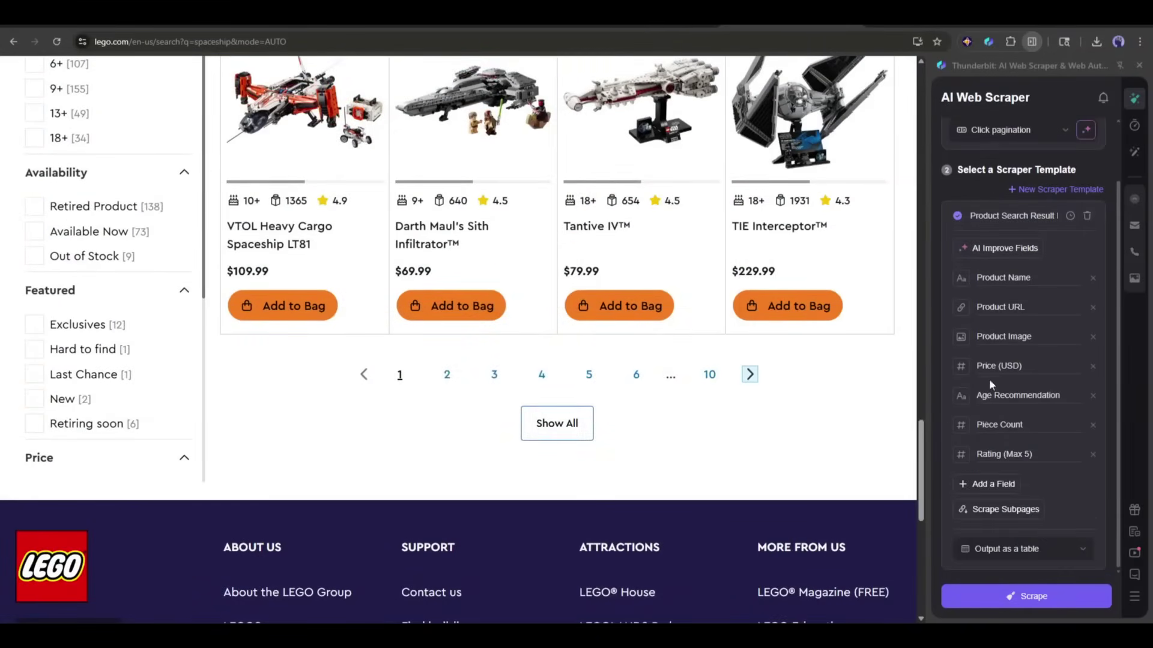
pyautogui.click(1033, 596)
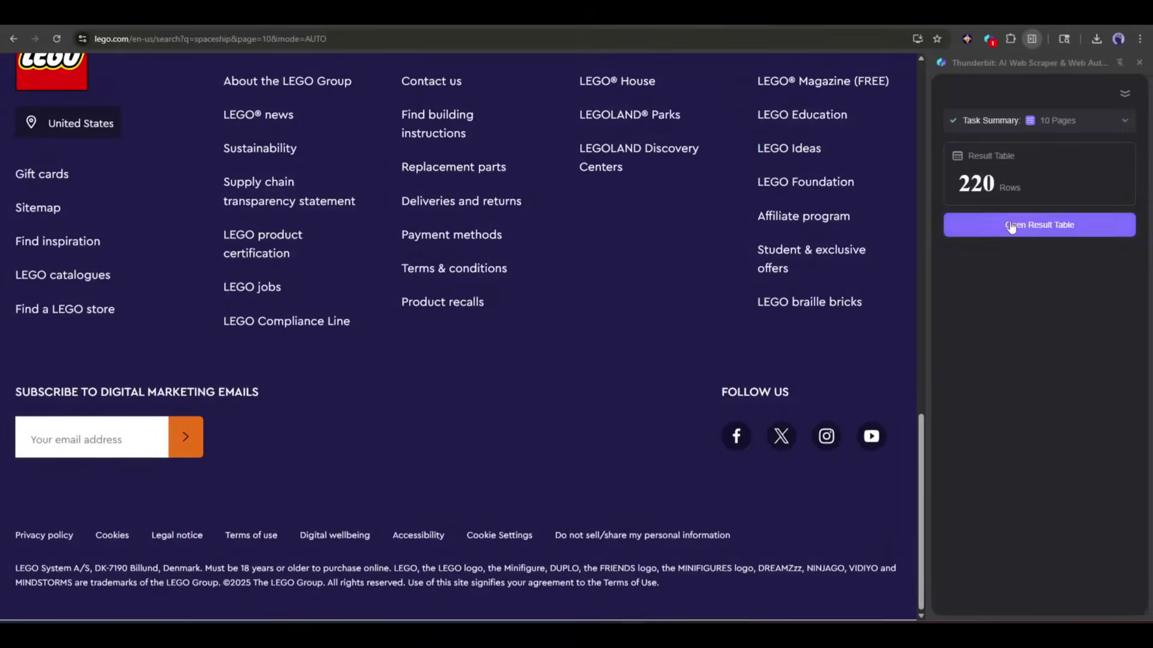
# - Page through the 220-row LEGO result table to its final page
pyautogui.click(1011, 227)
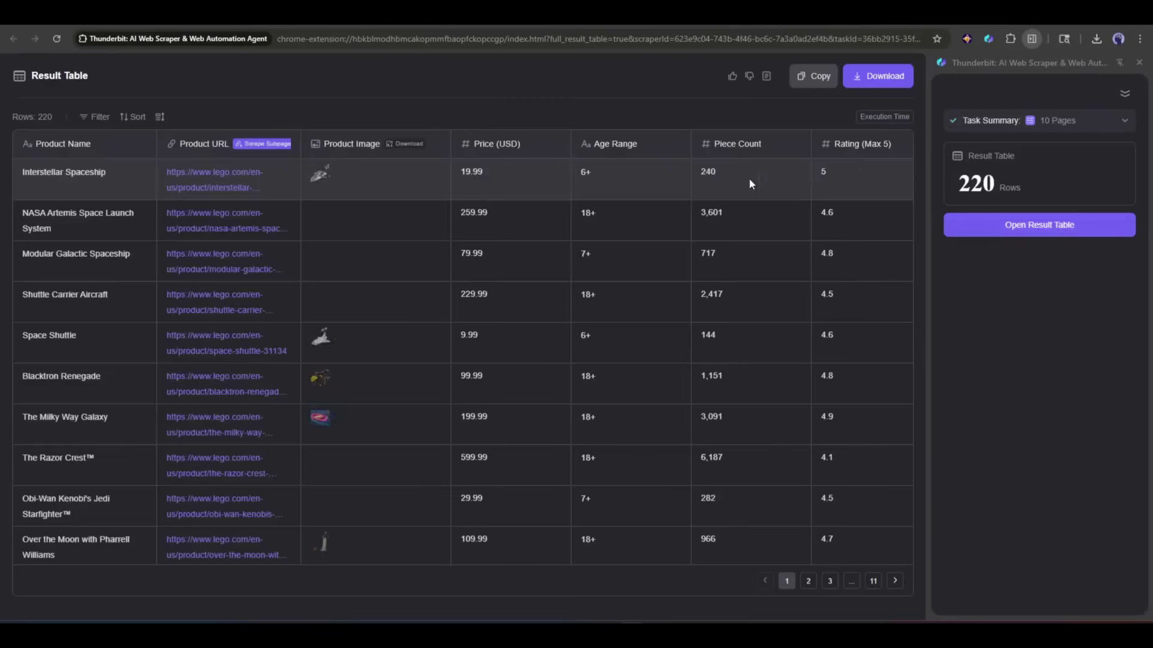
pyautogui.scroll(-5, 175, 195)
pyautogui.scroll(2, 605, 425)
pyautogui.scroll(3, 604, 423)
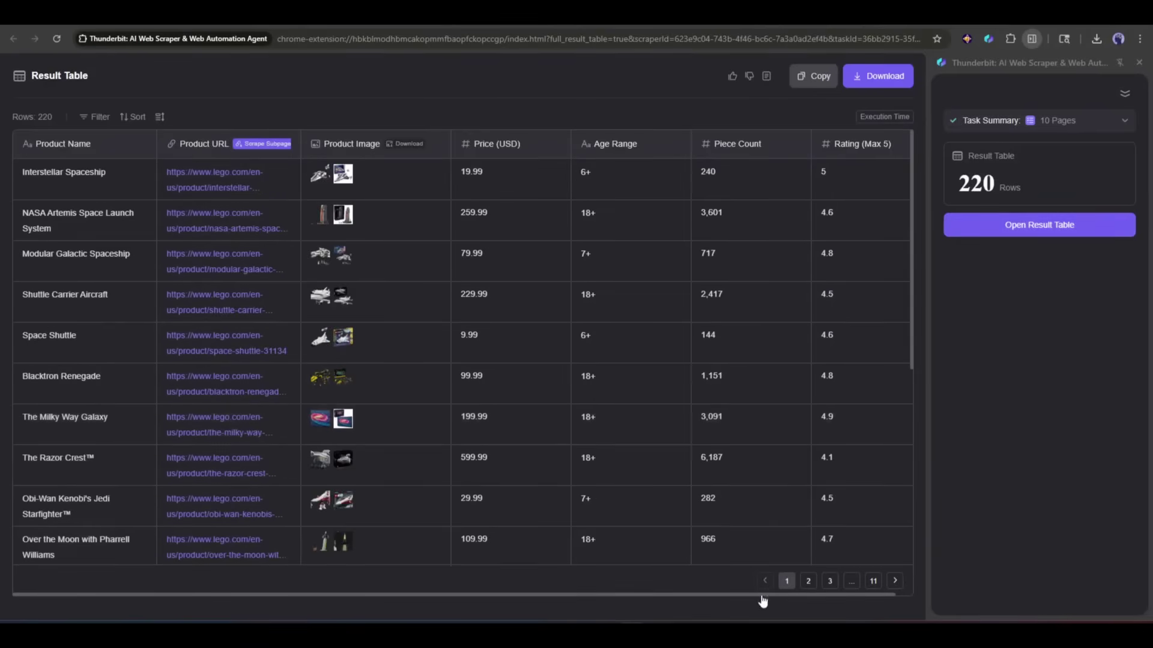
pyautogui.click(808, 581)
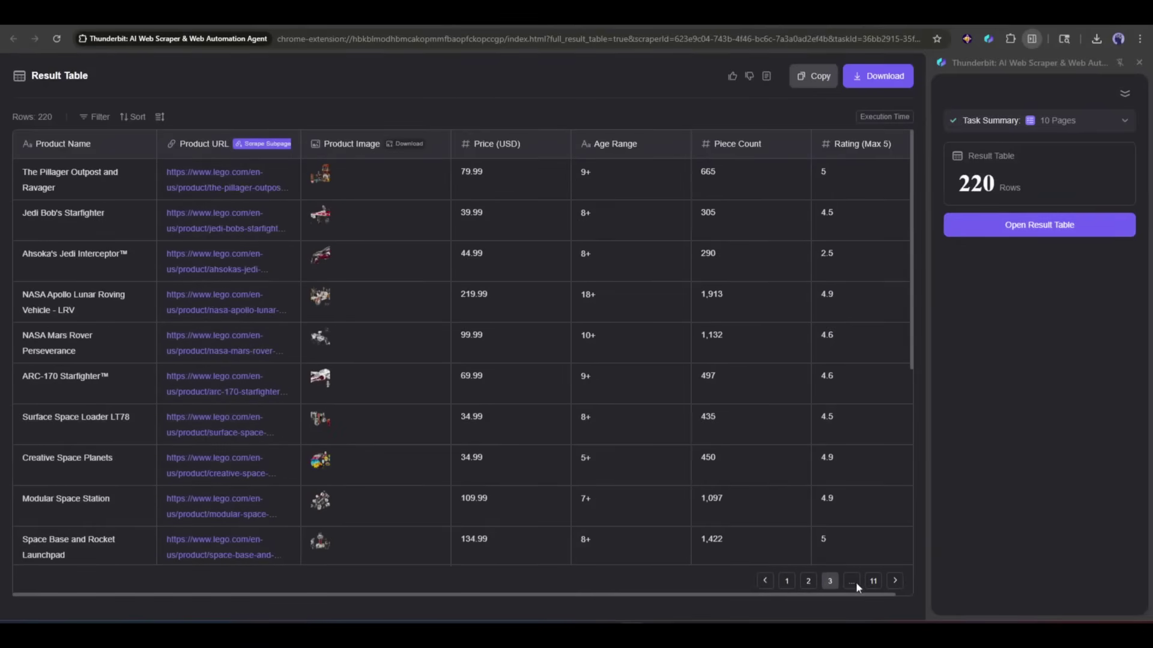
pyautogui.click(895, 582)
pyautogui.click(894, 580)
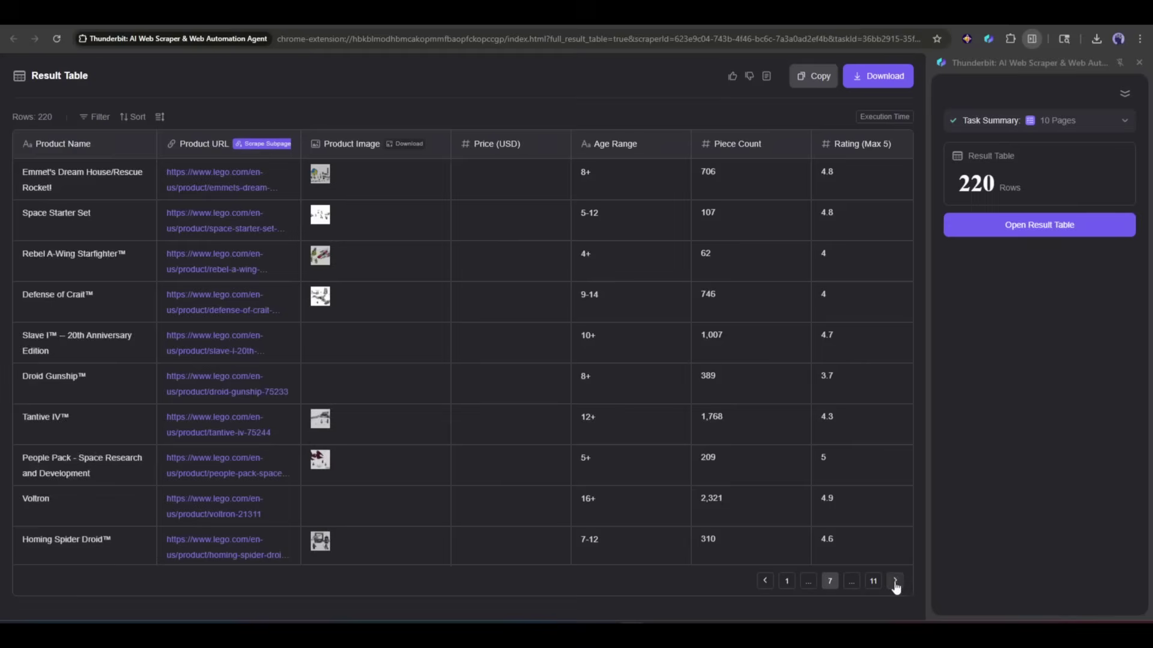
pyautogui.click(894, 581)
pyautogui.click(894, 581)
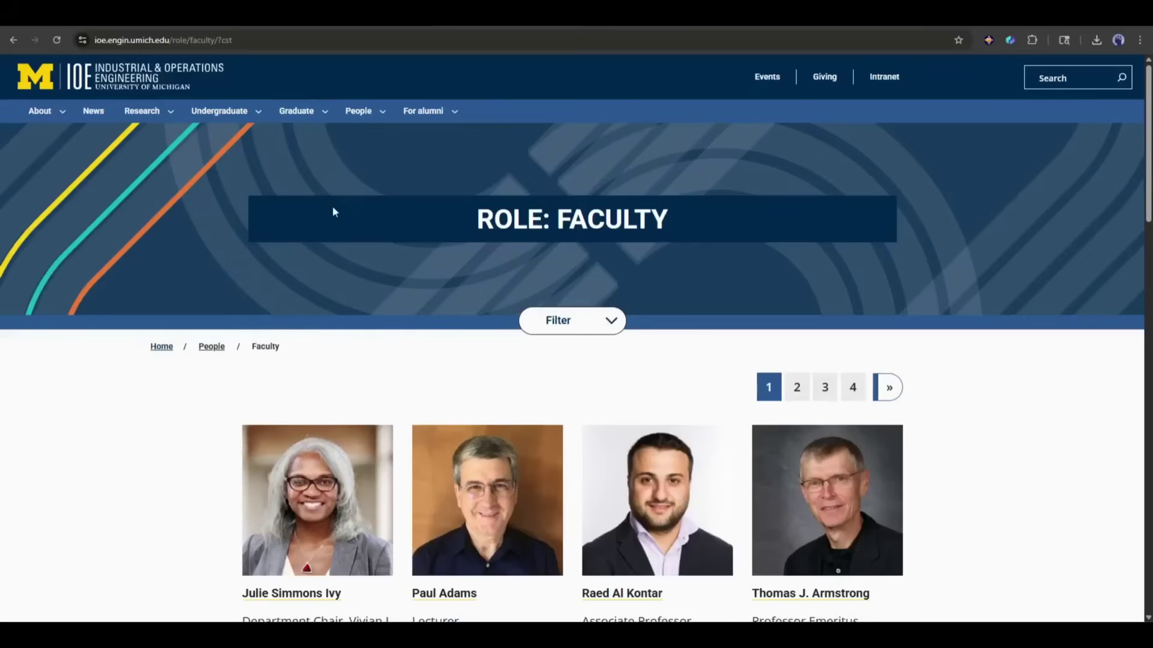
pyautogui.scroll(-3, 360, 291)
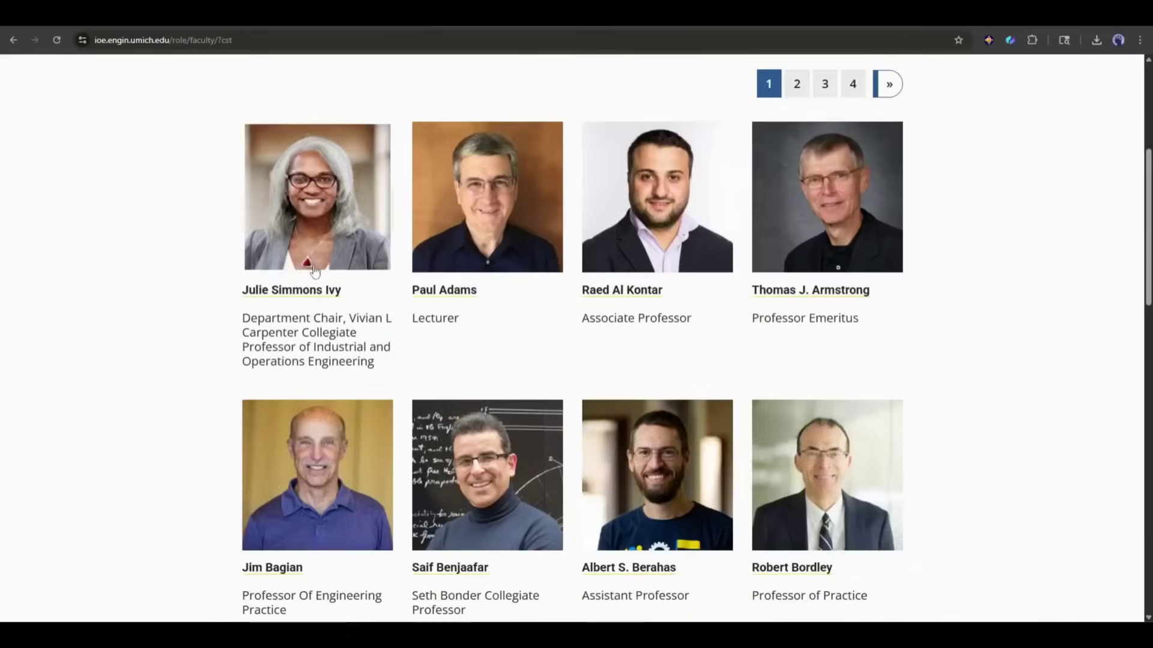
pyautogui.scroll(-3, 572, 347)
pyautogui.scroll(4, 537, 343)
pyautogui.scroll(3, 767, 252)
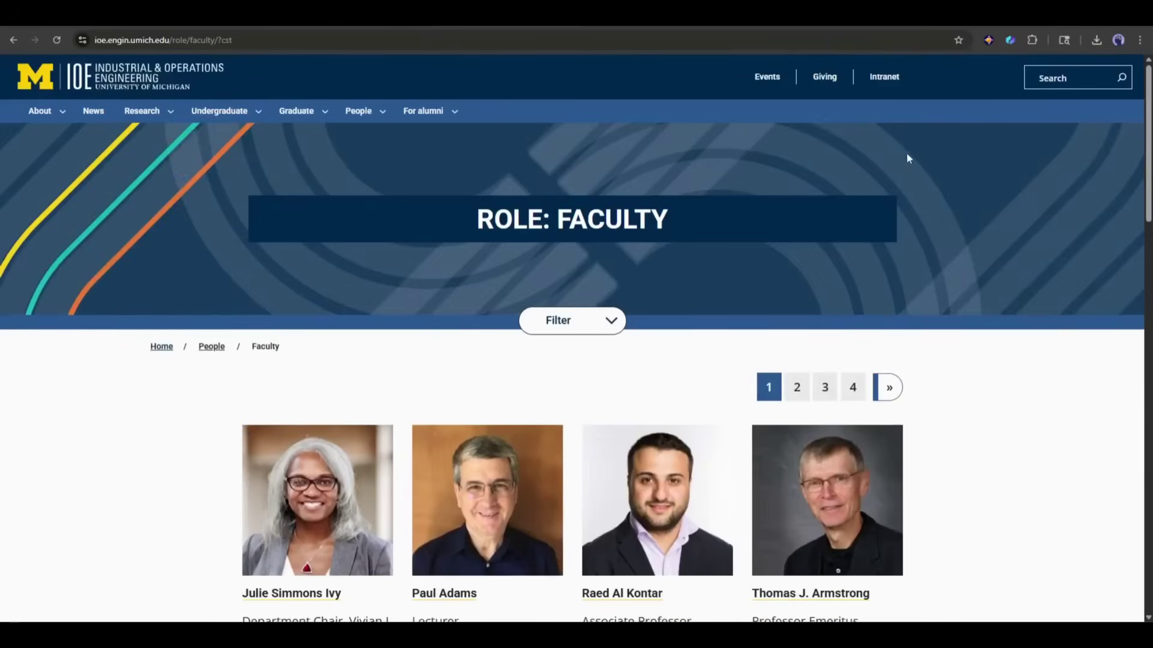
# - Let AI suggest fields for the faculty list and dismiss the Subpage Detected popup
pyautogui.click(1009, 42)
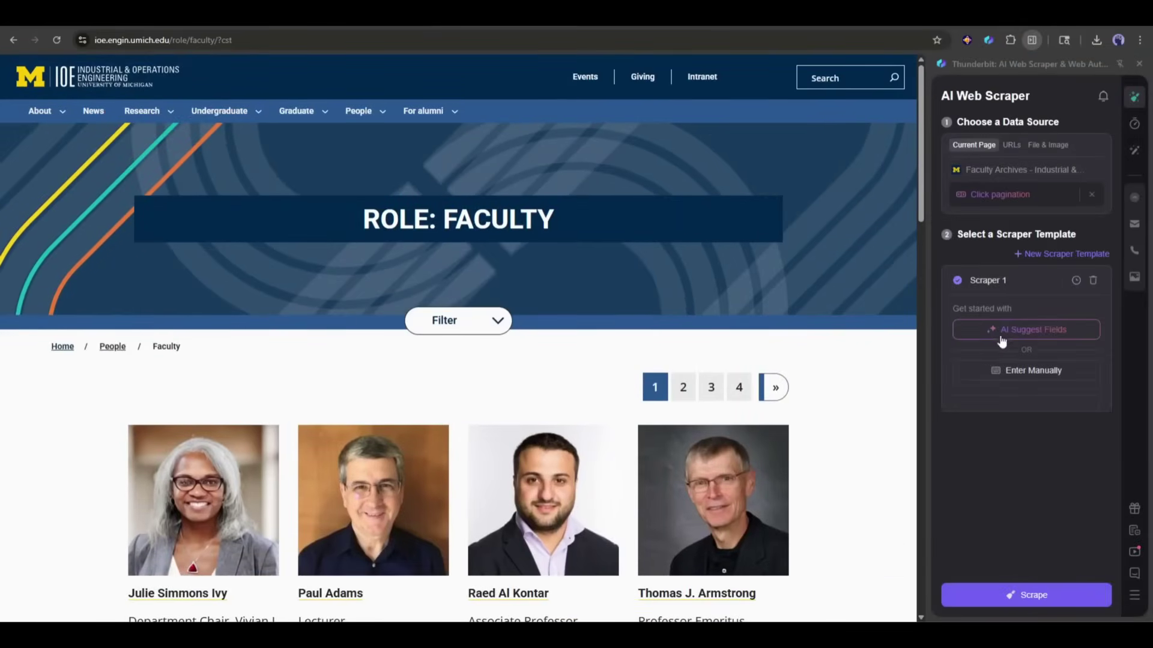
pyautogui.click(1027, 329)
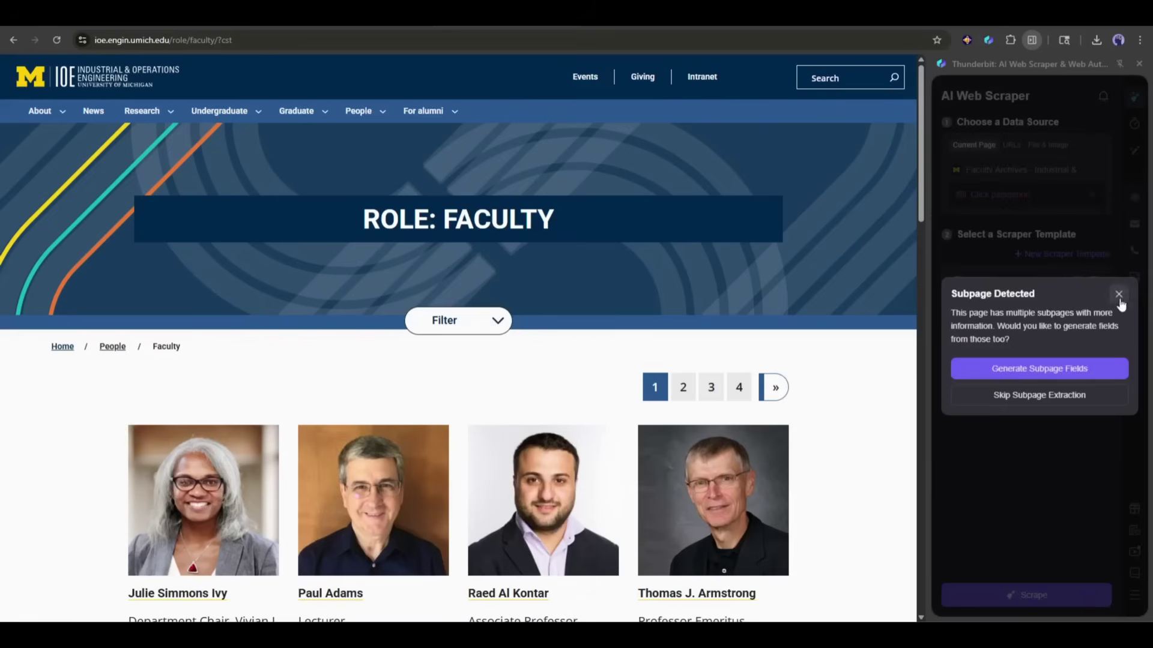
pyautogui.click(1118, 296)
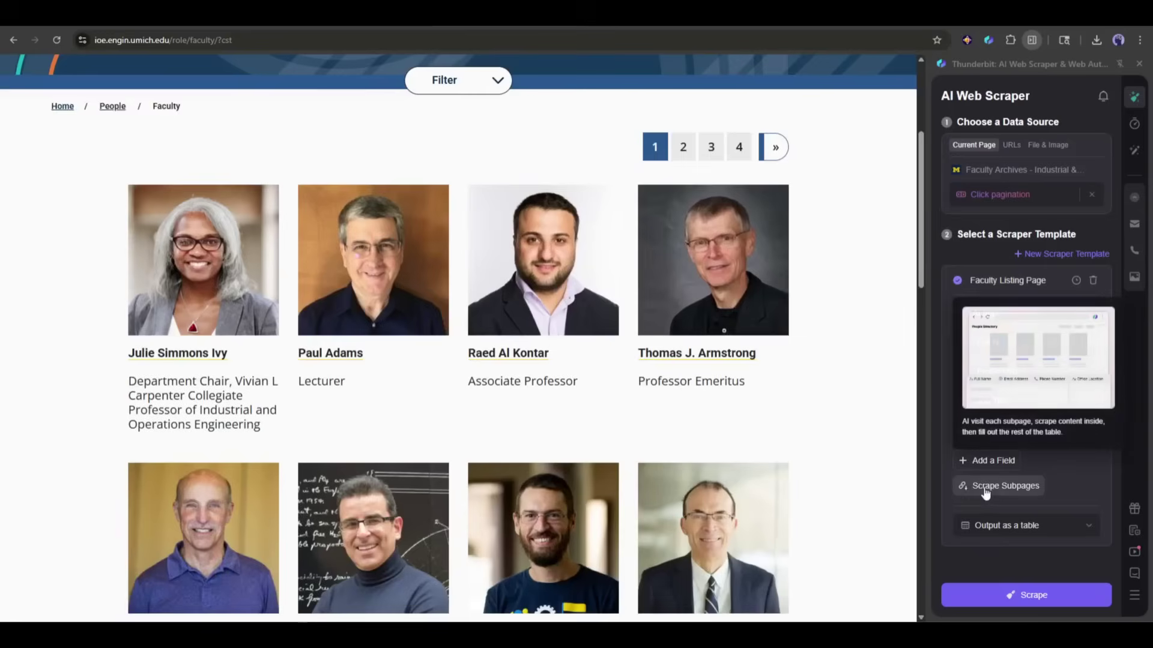
# - Scrape subpages via Profile URL, saving the added email, phone, location, biography and awards fields
pyautogui.click(985, 490)
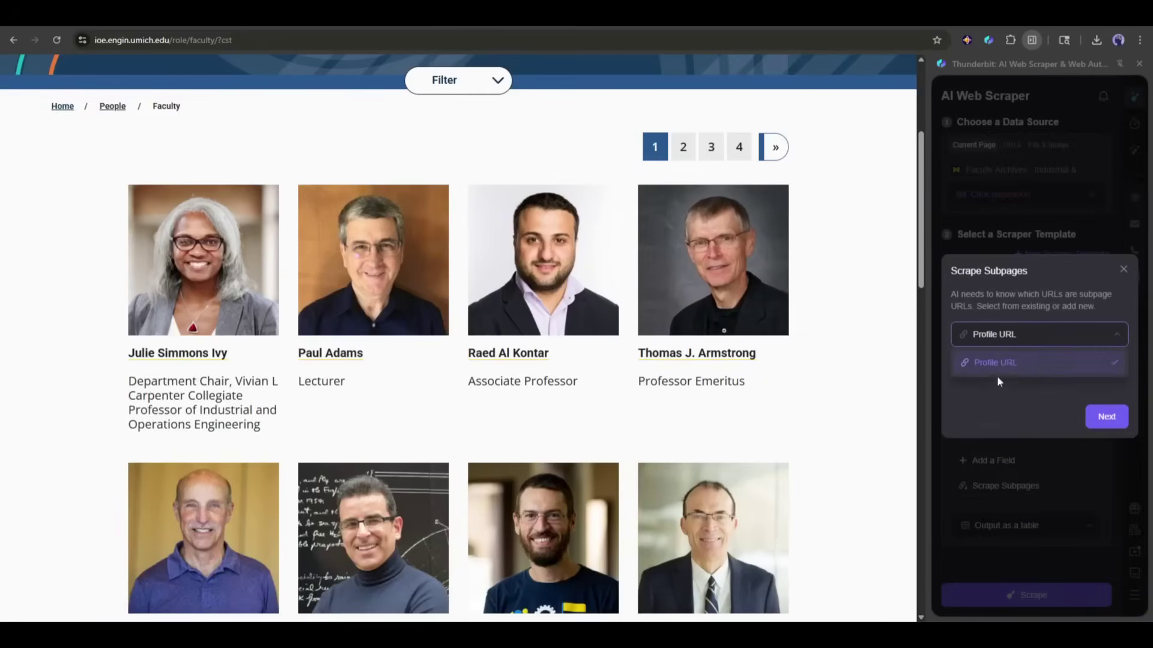
pyautogui.click(1106, 417)
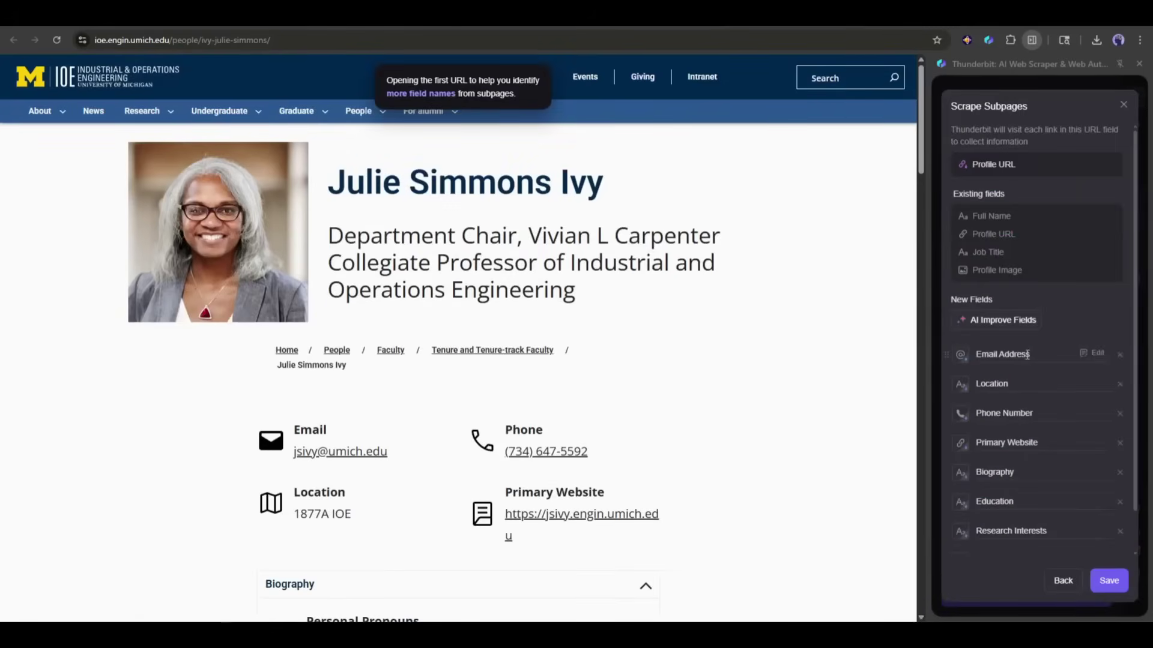
pyautogui.scroll(-2, 1122, 548)
pyautogui.click(1109, 581)
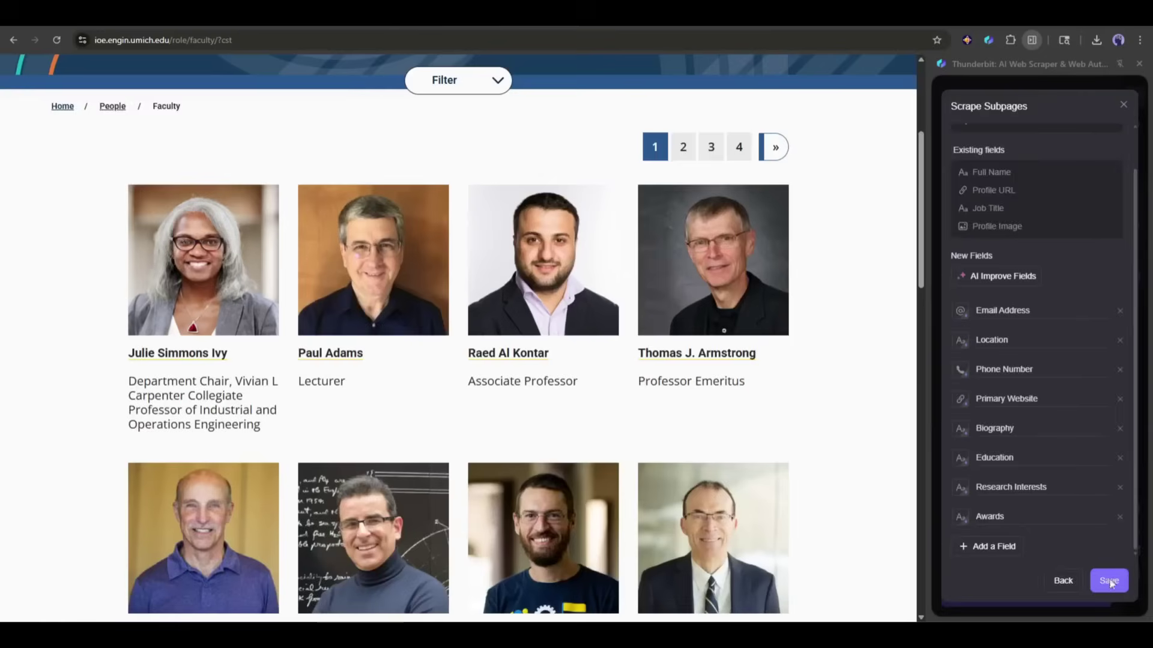
pyautogui.scroll(-3, 985, 460)
pyautogui.scroll(-3, 985, 460)
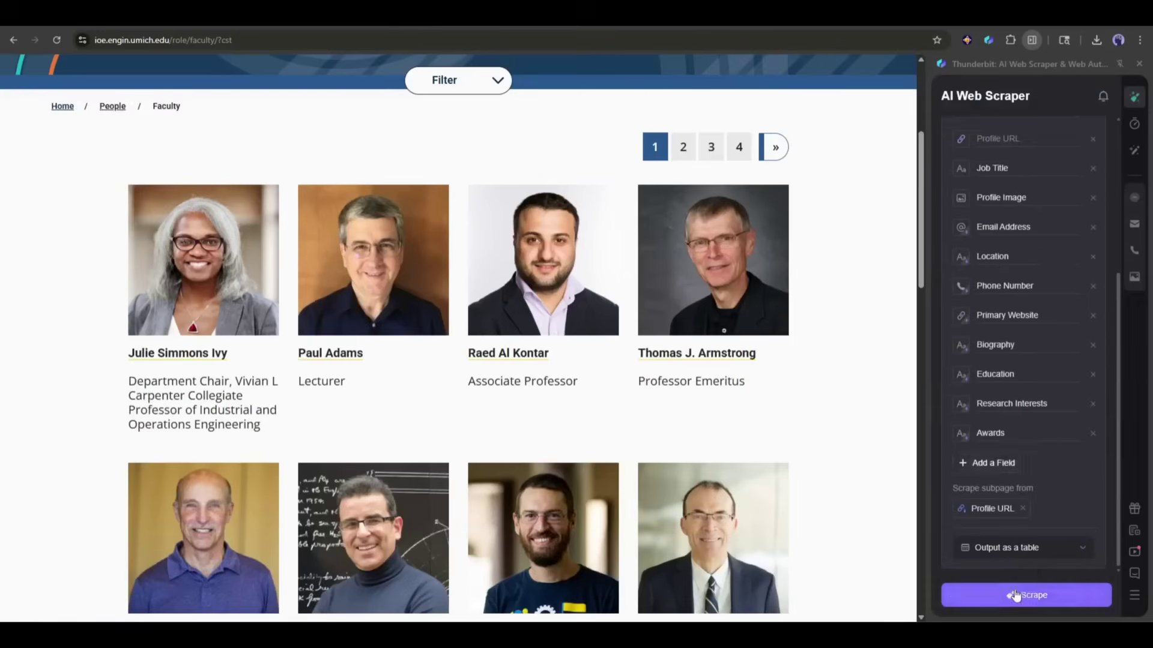
# - Run the faculty scrape as a Large Task and view the 55-row table of profile details
pyautogui.click(1033, 594)
pyautogui.click(1107, 441)
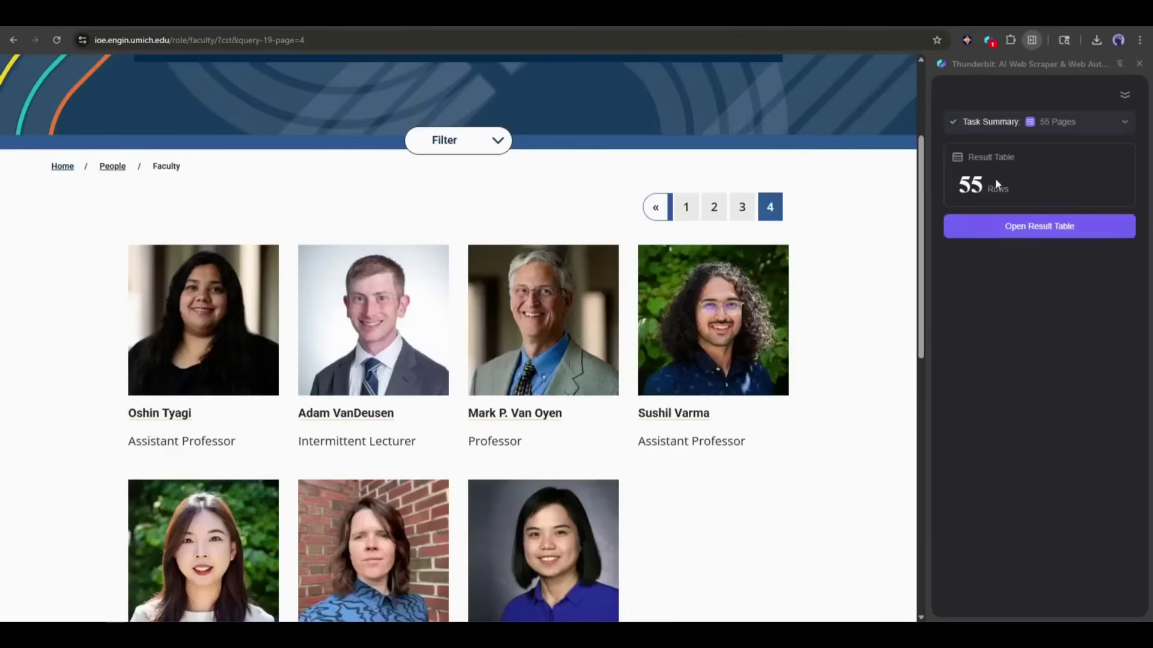
pyautogui.click(1000, 226)
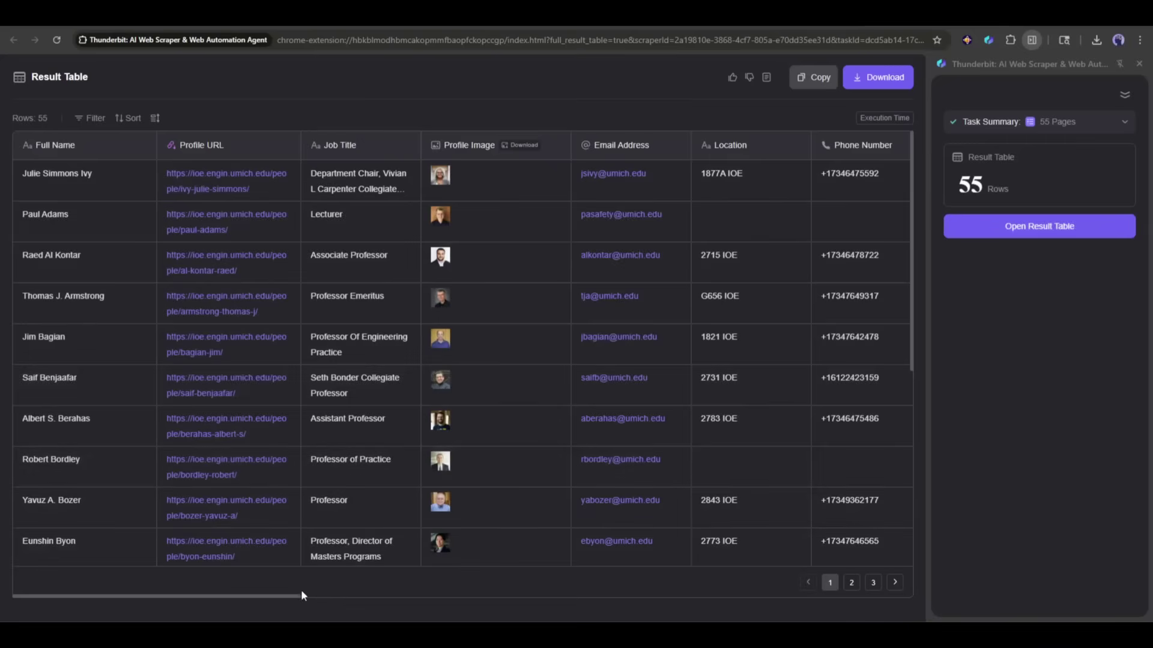
pyautogui.moveTo(289, 603)
pyautogui.mouseDown()
pyautogui.moveTo(895, 586)
pyautogui.moveTo(255, 575)
pyautogui.mouseUp()
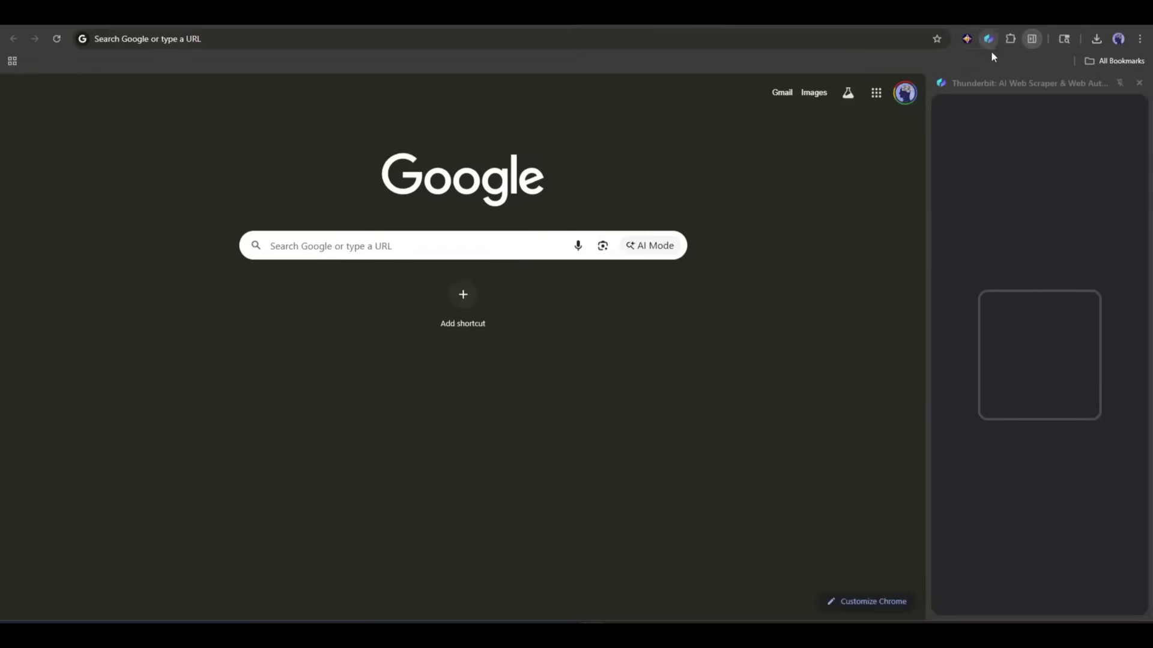
# - Paste the Farfetch men's coats URL as the source and start a new scraper template
pyautogui.click(1011, 165)
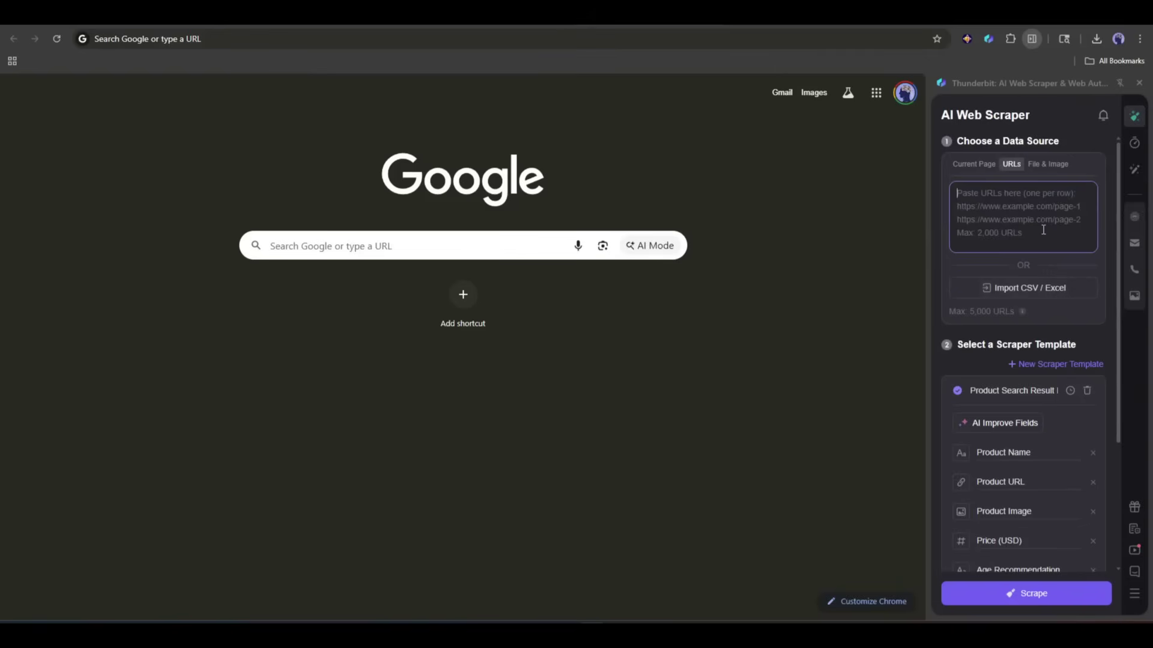
pyautogui.write('https://www.farfetch.com/sg/shopping/men/coats-2/items.aspx')
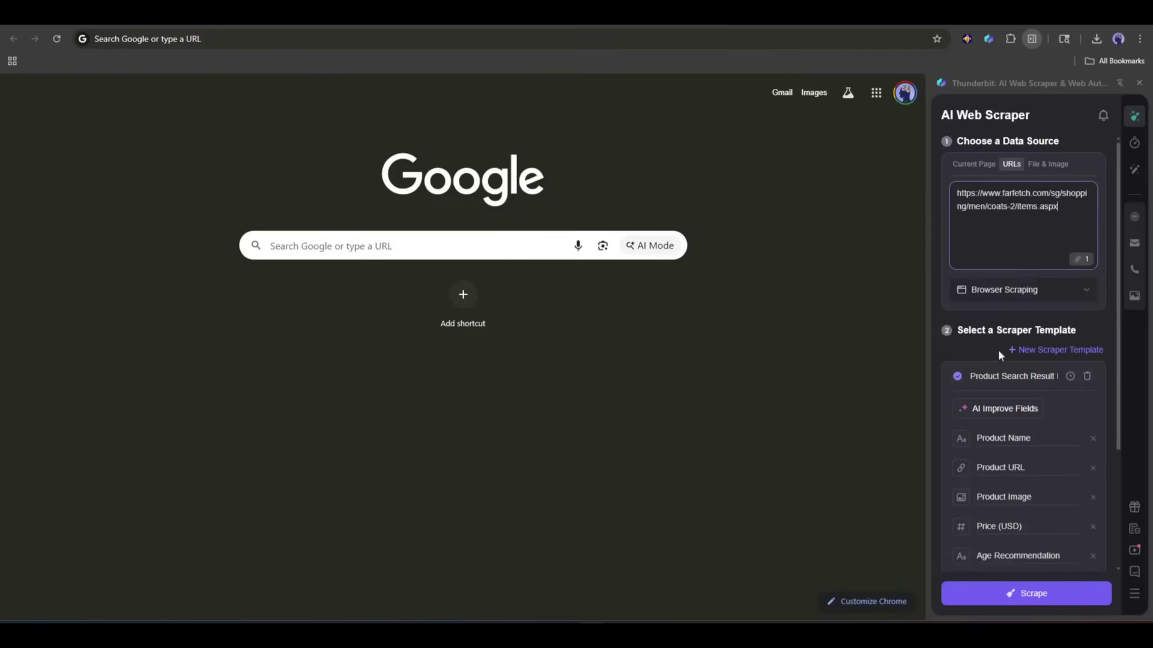
pyautogui.click(1050, 351)
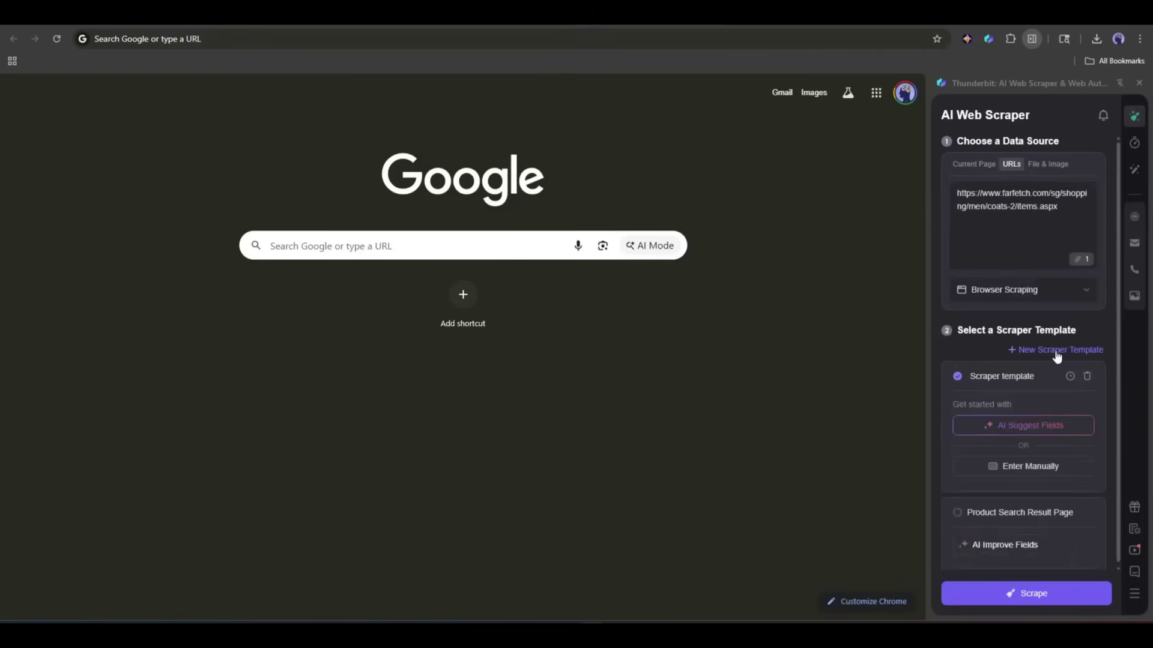
# - Have AI build listing fields (brand, name, price, sizes, image) plus product subpage fields
pyautogui.click(1019, 432)
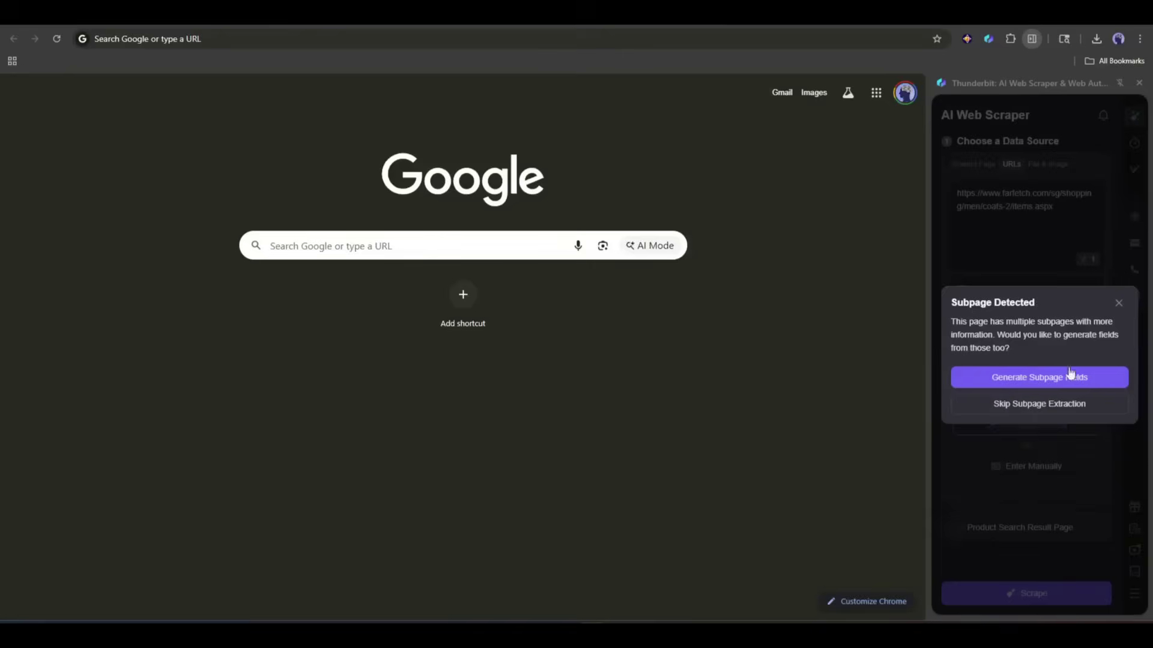
pyautogui.click(1069, 375)
pyautogui.click(1016, 251)
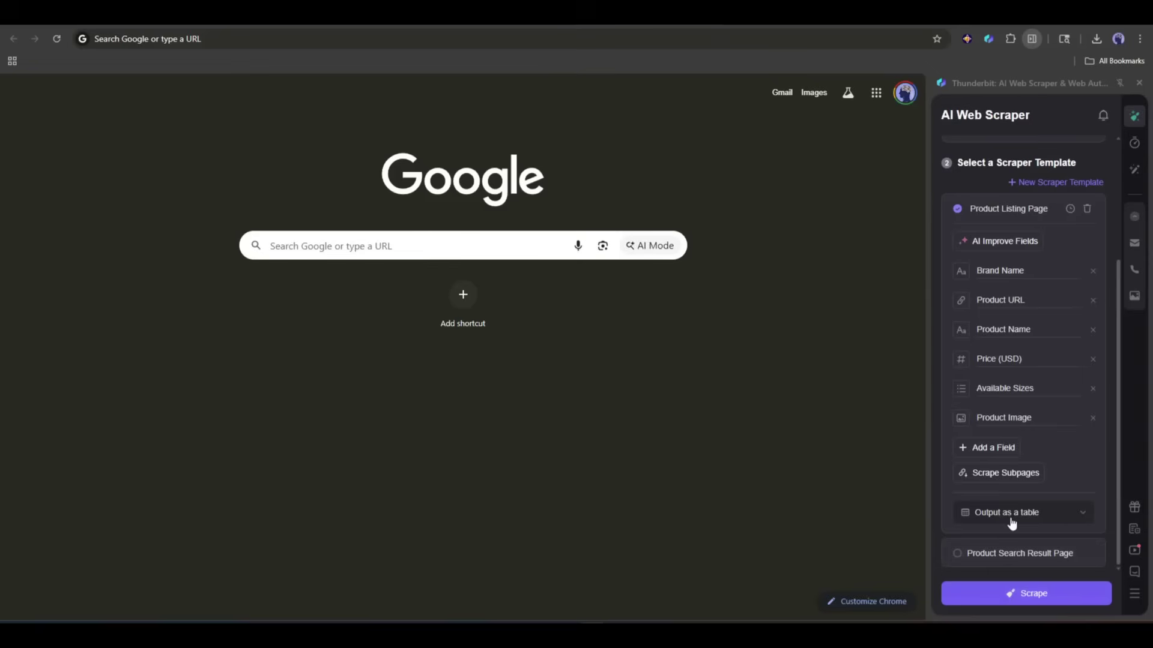
# - Route output to Google Sheets via the connected account, create the sheet, and scrape the coats
pyautogui.click(1008, 552)
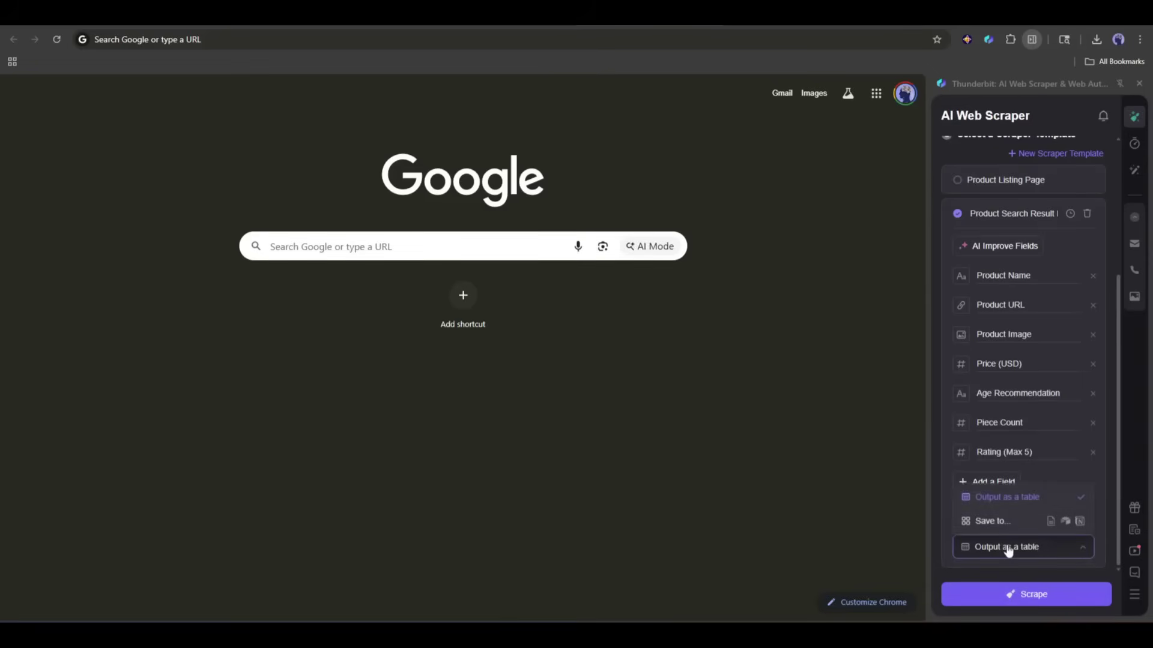
pyautogui.click(980, 545)
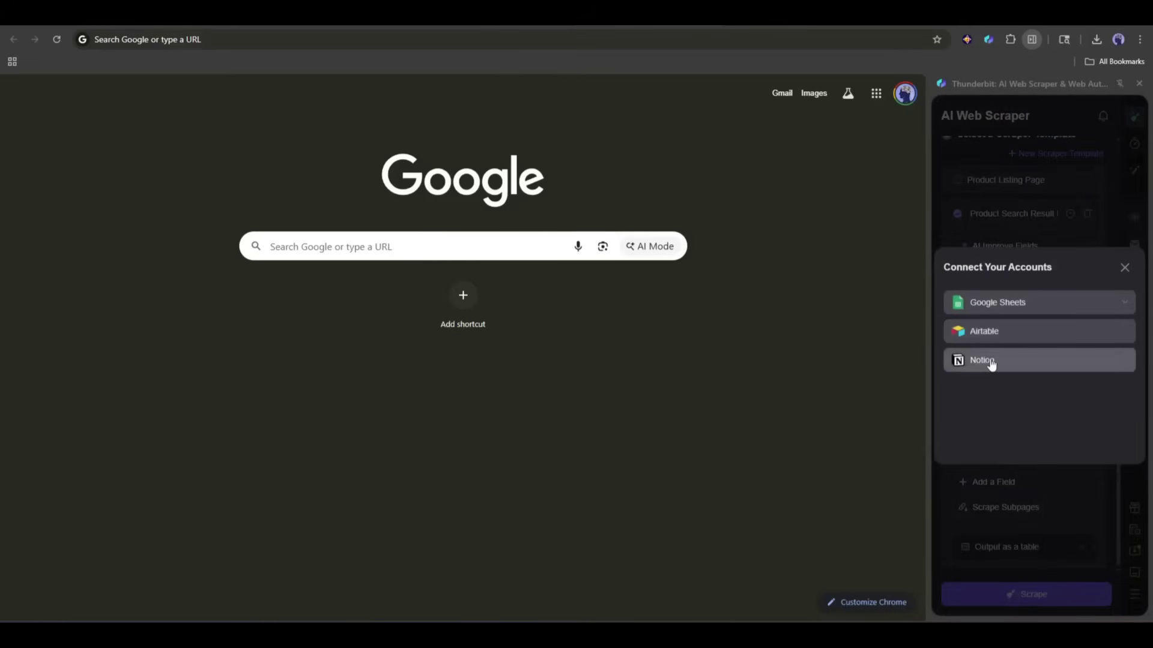
pyautogui.click(985, 311)
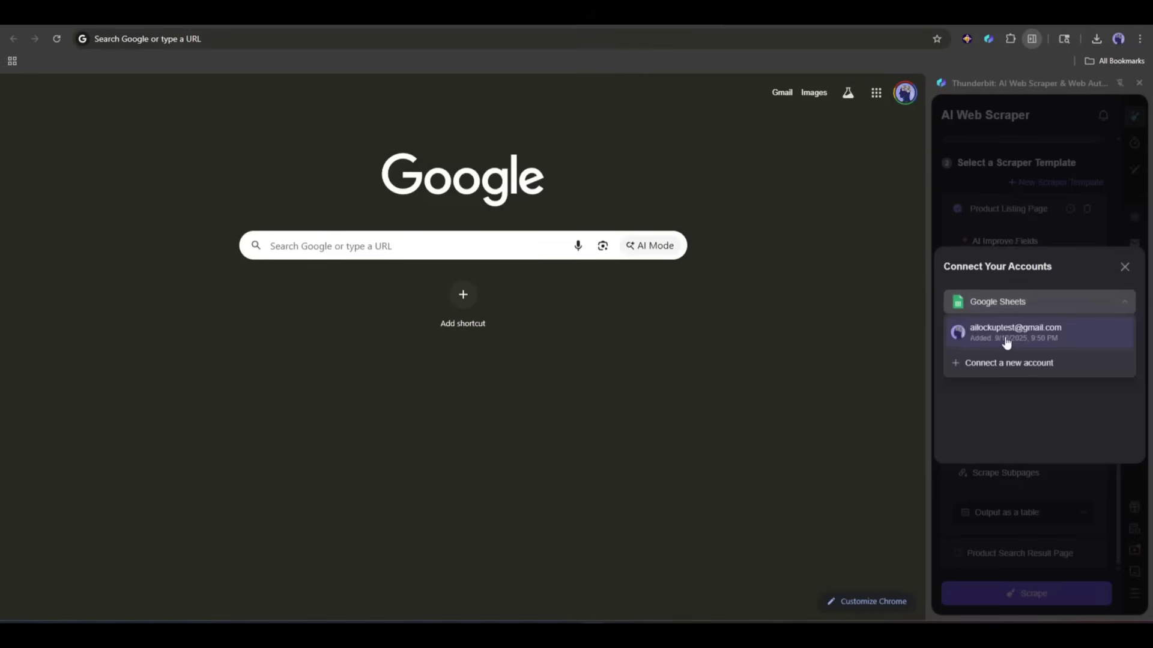
pyautogui.click(990, 342)
pyautogui.click(1102, 467)
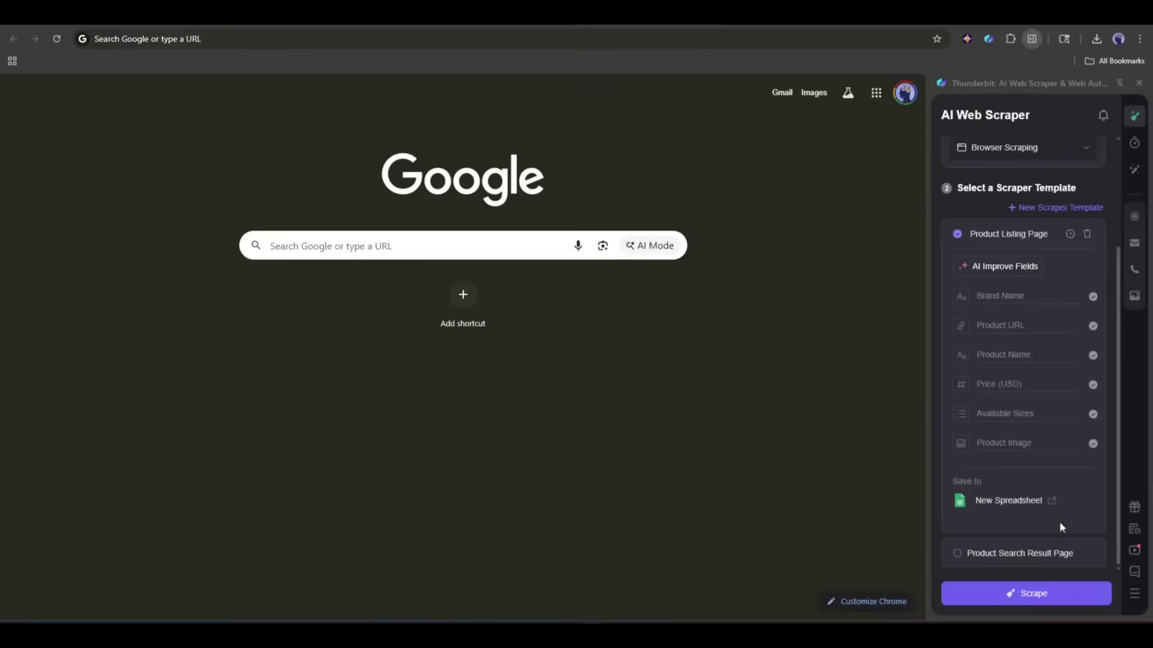
pyautogui.click(1025, 594)
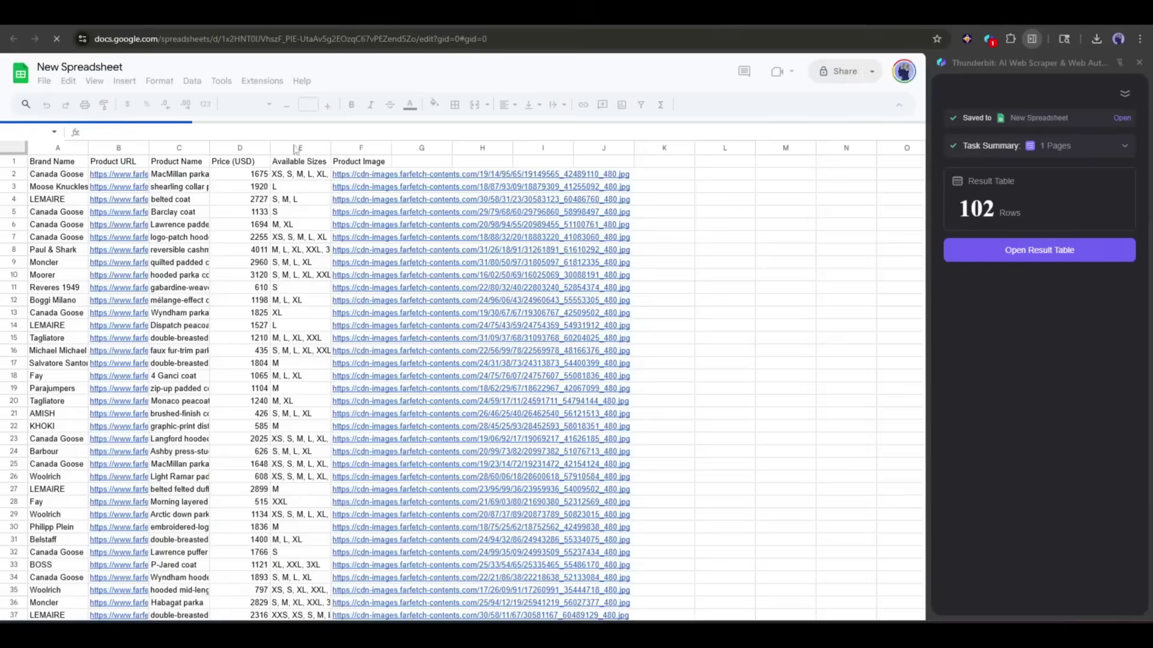
# - Widen columns A through D so brand names, URLs, product names and prices fit
pyautogui.moveTo(155, 145); pyautogui.dragTo(157, 145)
pyautogui.moveTo(217, 146); pyautogui.dragTo(390, 146)
pyautogui.moveTo(451, 144); pyautogui.dragTo(529, 145)
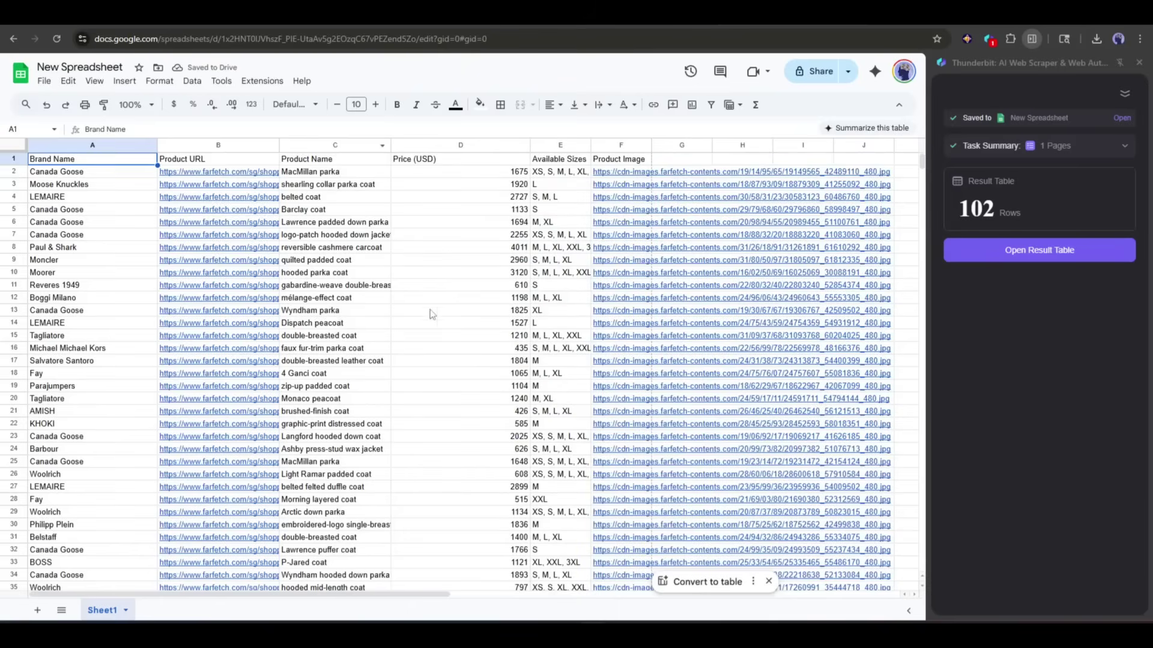
pyautogui.scroll(-5, 500, 378)
pyautogui.scroll(-5, 487, 342)
pyautogui.scroll(10, 466, 291)
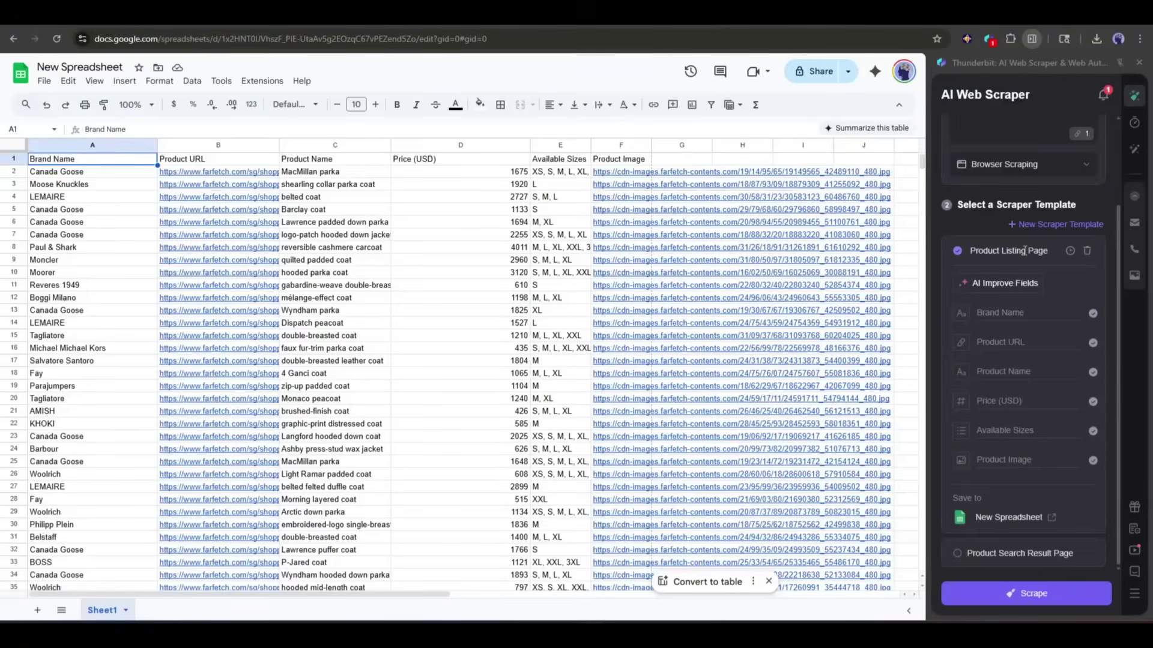
pyautogui.scroll(2, 1025, 251)
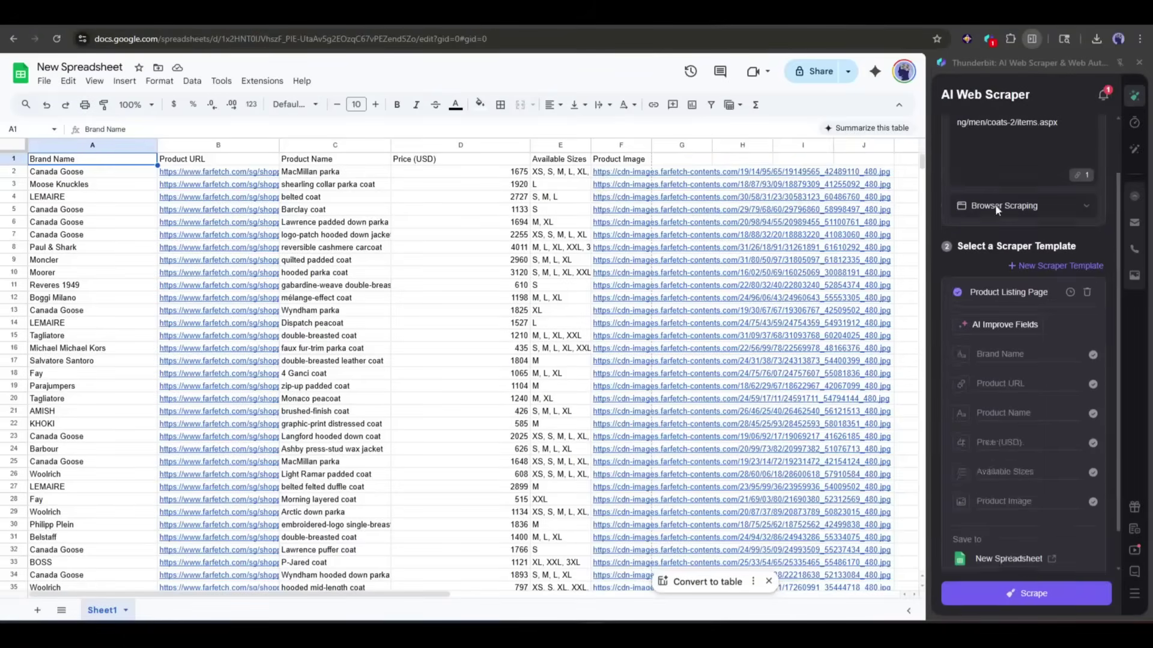
# - Switch to the AI Autofill feature from the side rail
pyautogui.click(1135, 152)
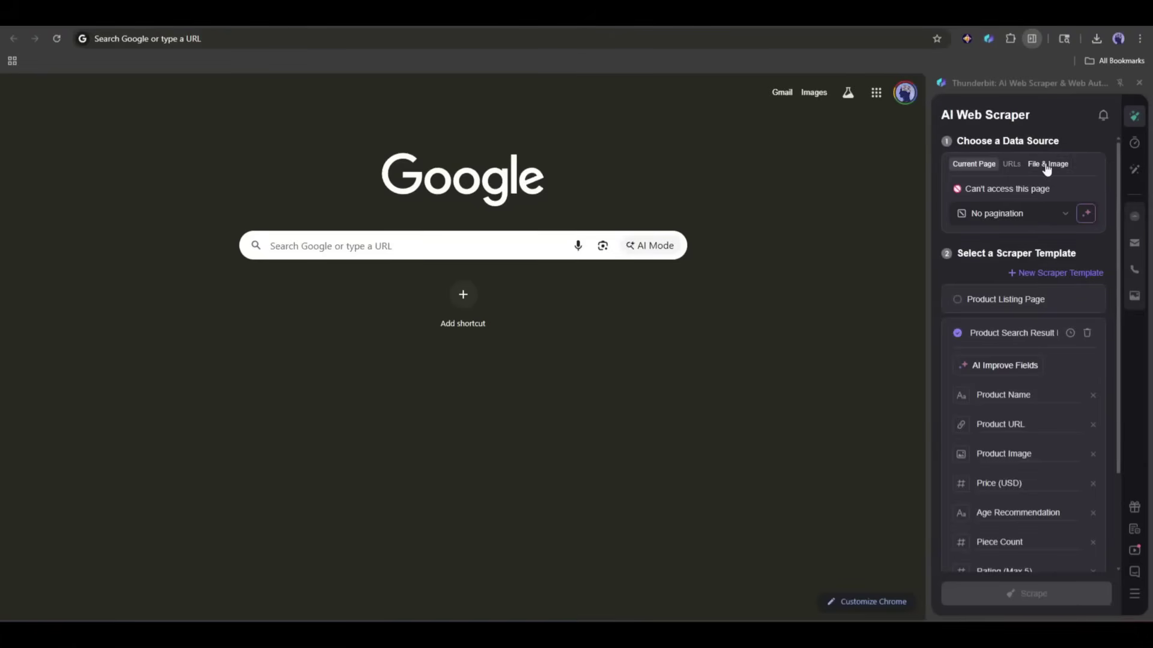
# - Upload the what-are-human-rights PDF as a File & Image source and let AI suggest its fields
pyautogui.click(1047, 168)
pyautogui.click(1038, 233)
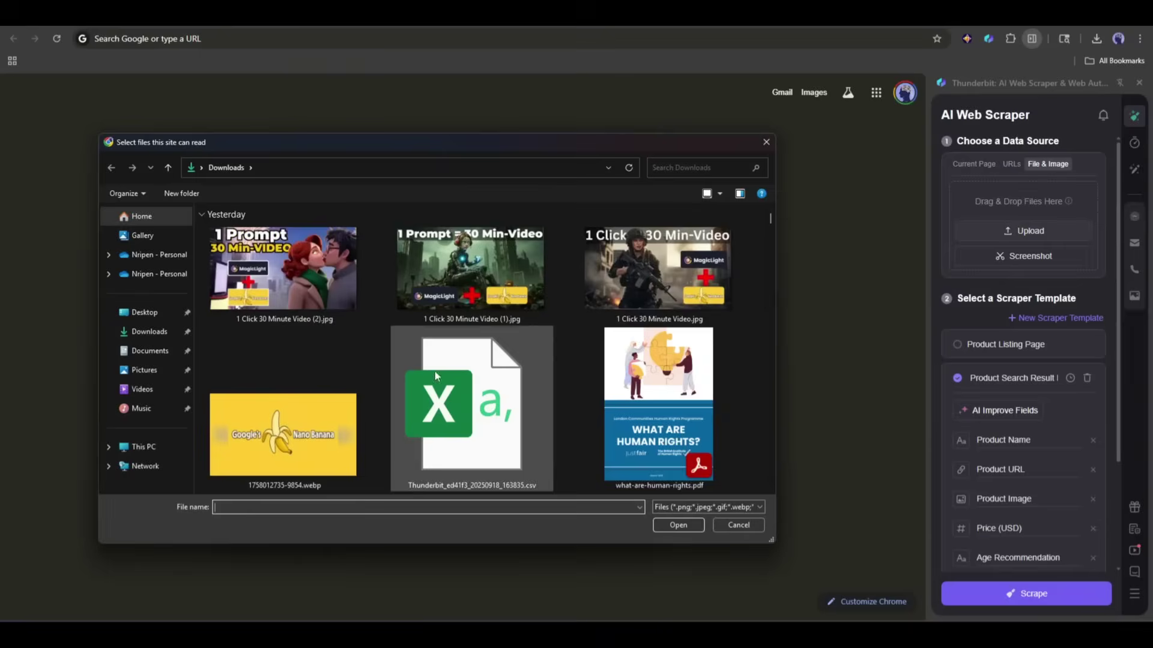
pyautogui.doubleClick(679, 425)
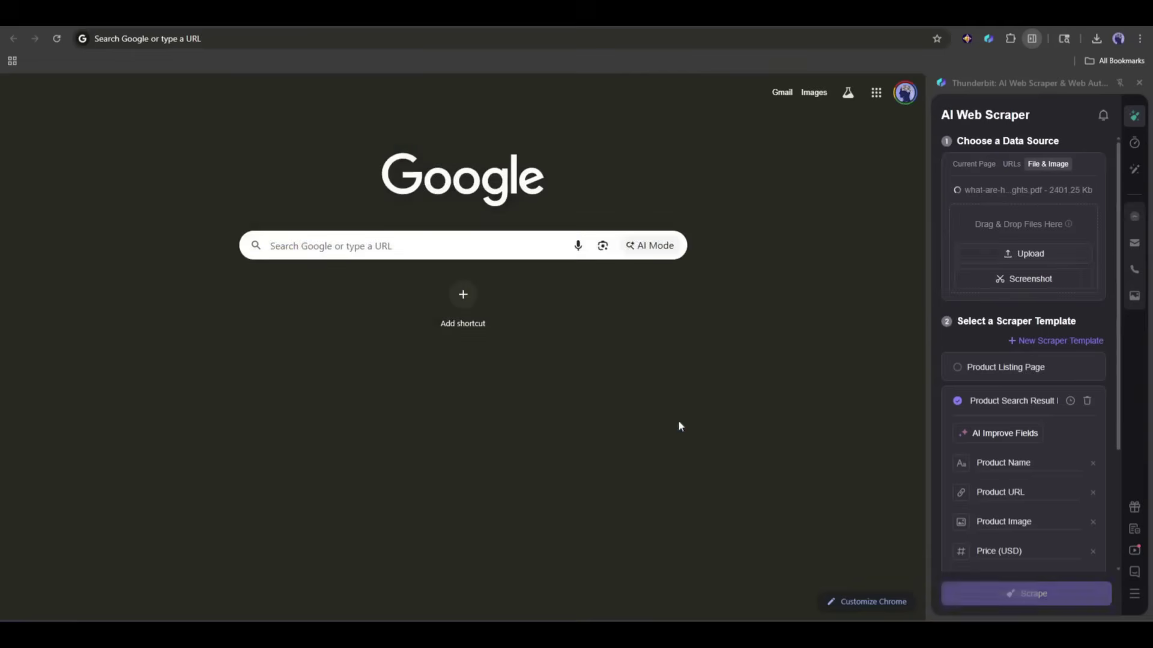
pyautogui.click(1050, 343)
pyautogui.click(1034, 433)
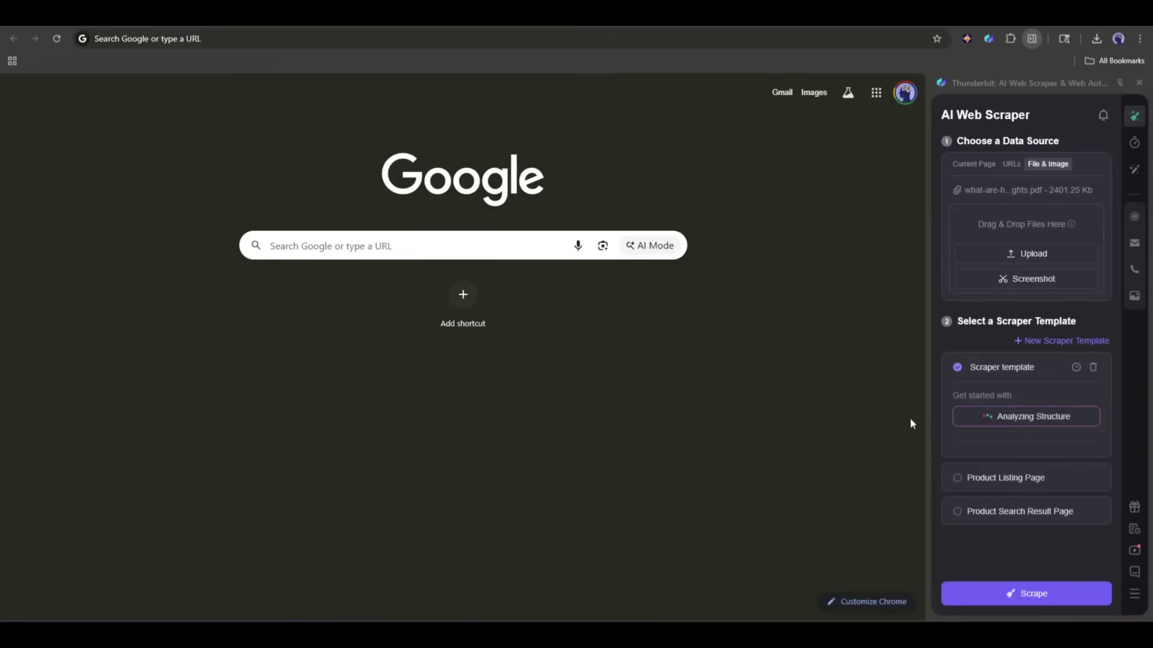
pyautogui.scroll(-3, 1009, 457)
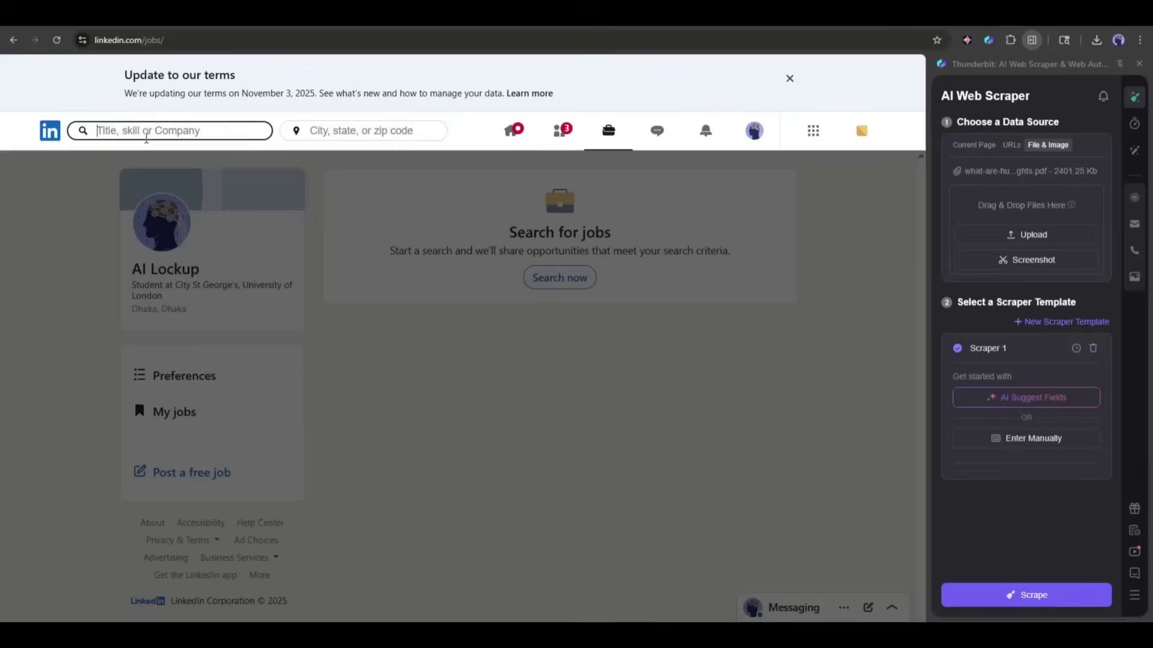
# - Submit the remote automation jobs search and scrape the listings with the pre-built job template
pyautogui.press('Return')
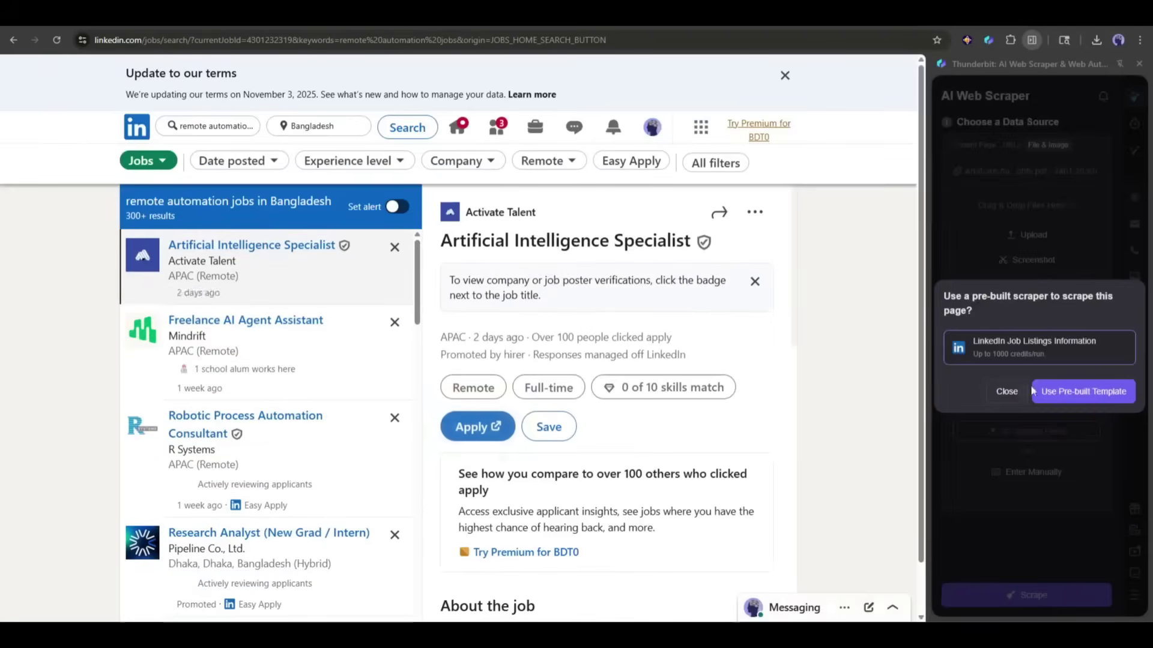
pyautogui.click(1034, 595)
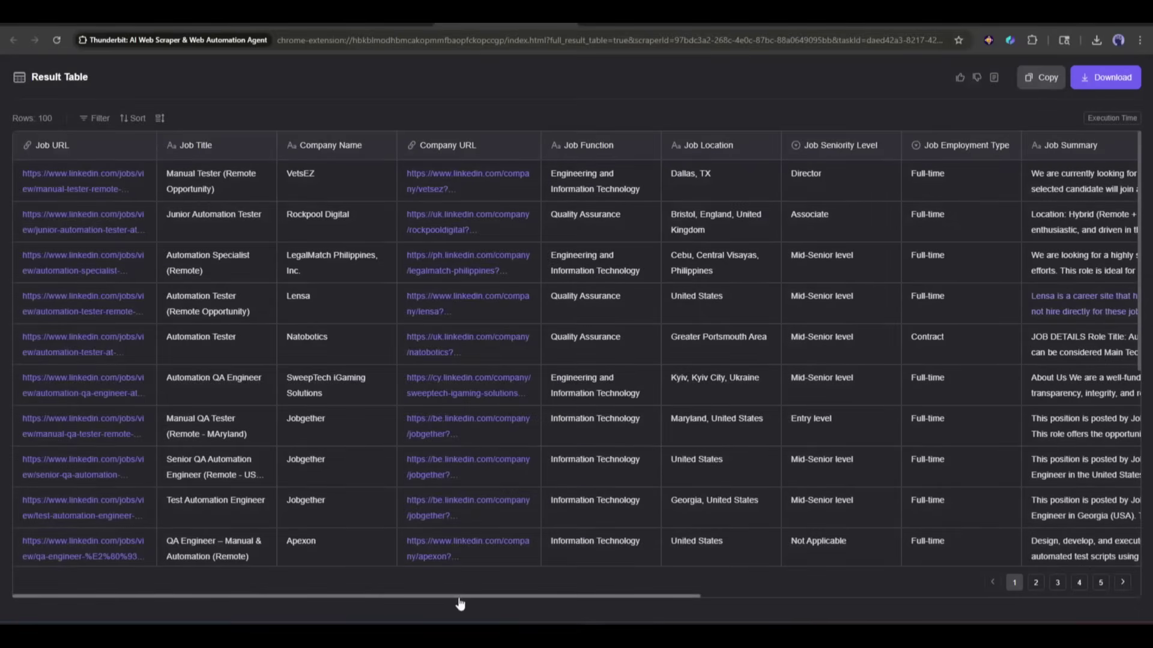
pyautogui.moveTo(460, 604); pyautogui.dragTo(927, 604)
pyautogui.moveTo(1117, 602); pyautogui.dragTo(510, 603)
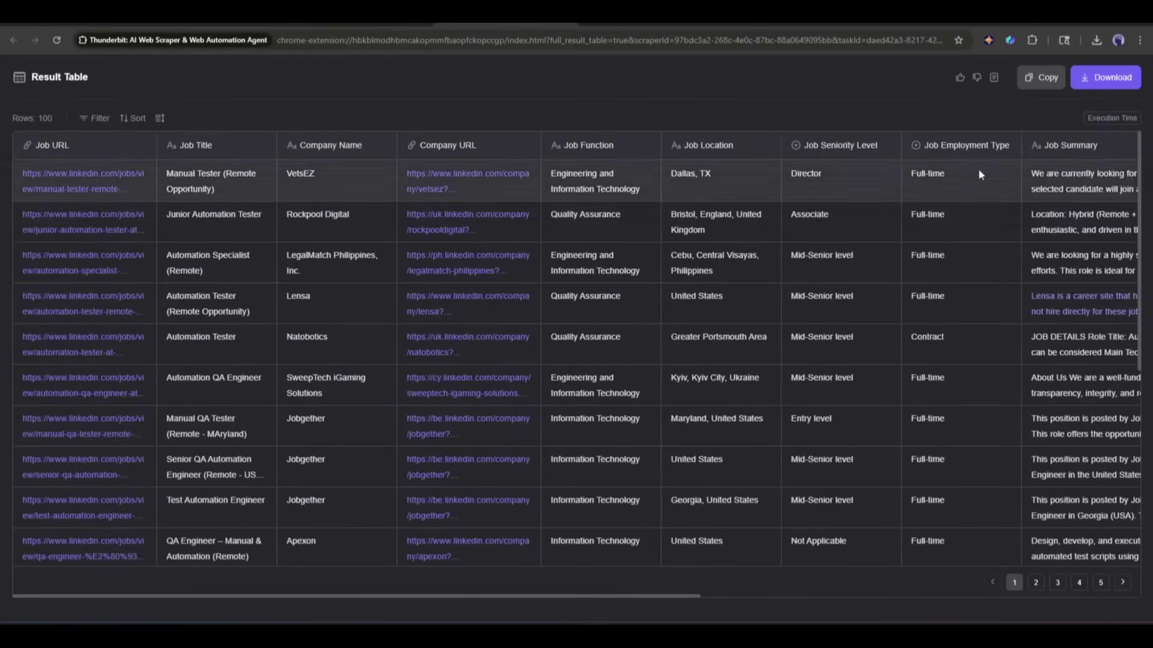
pyautogui.moveTo(671, 603); pyautogui.dragTo(1113, 603)
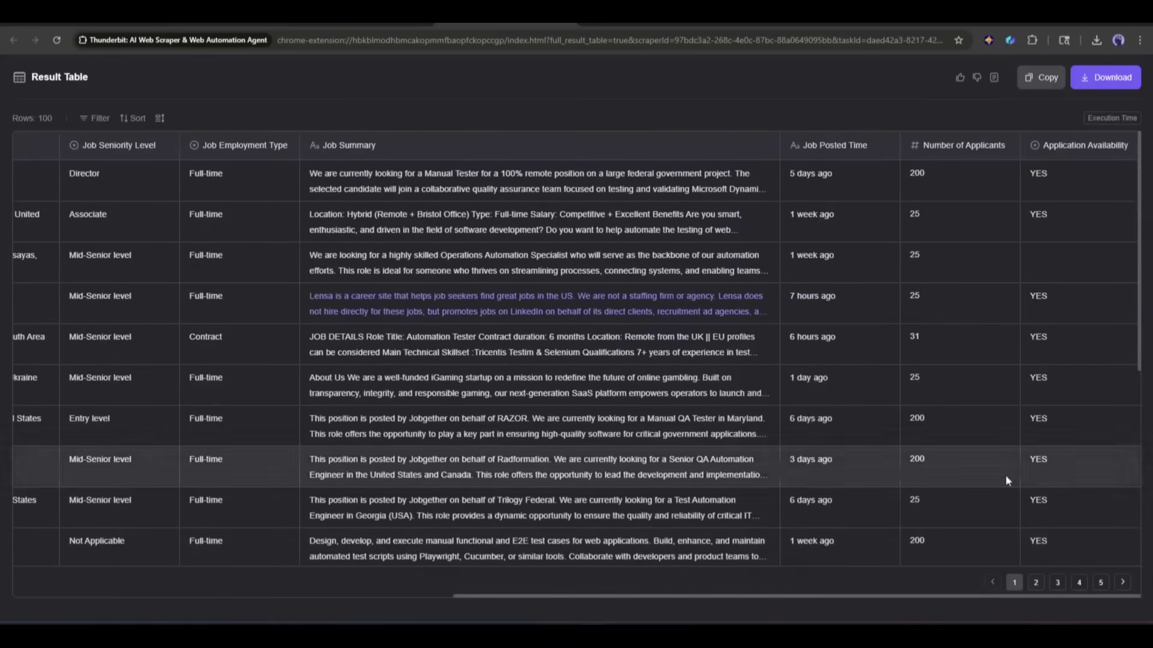